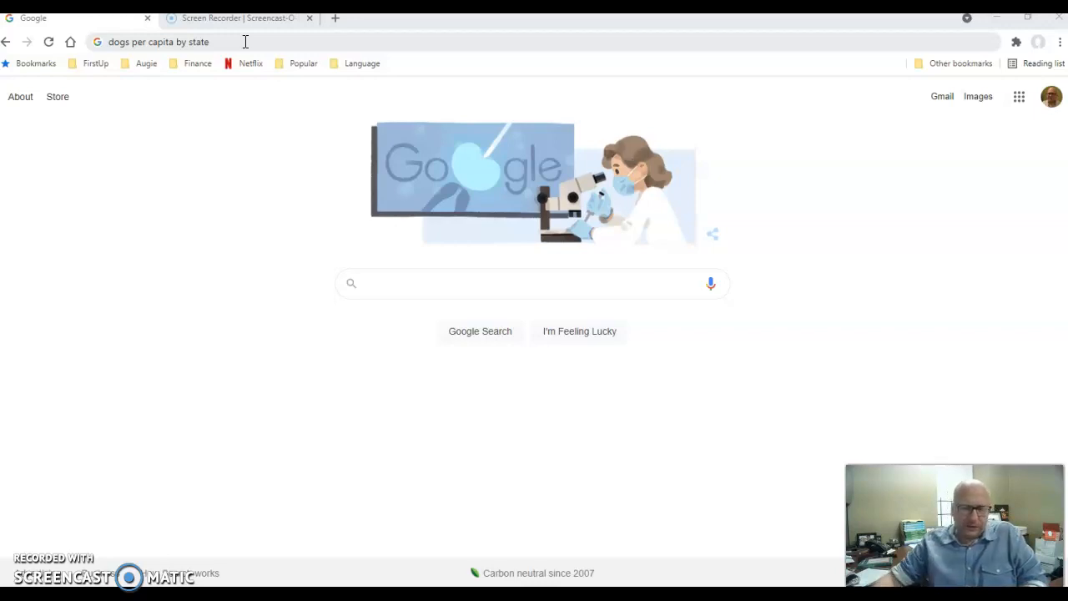
Search Google for "dogs per capita by state" and open the DogTime article on states with the most and fewest pet owners
left_click(214, 39)
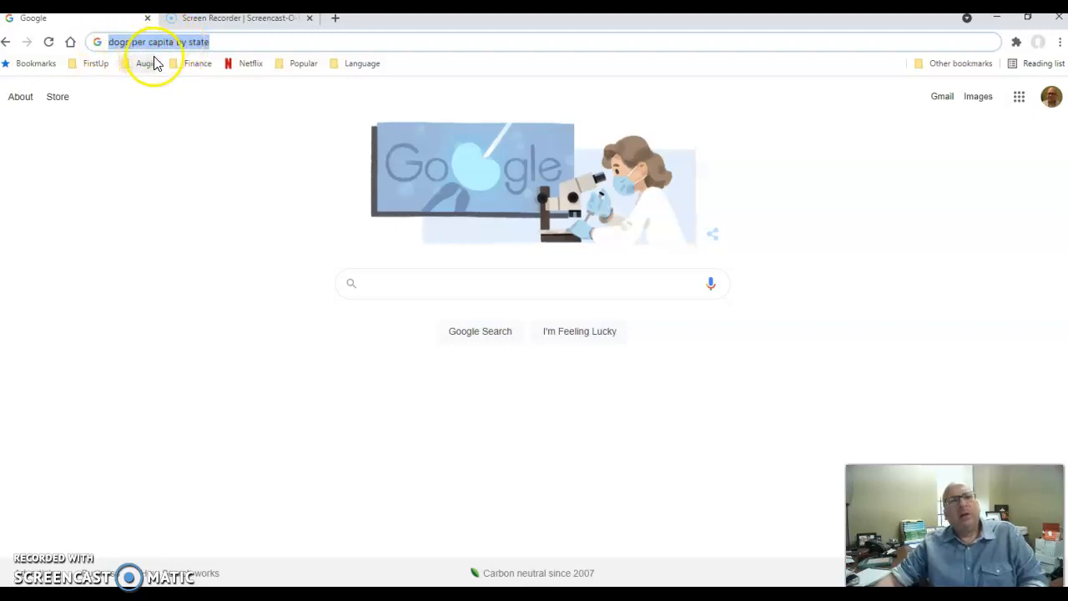
left_click(223, 41)
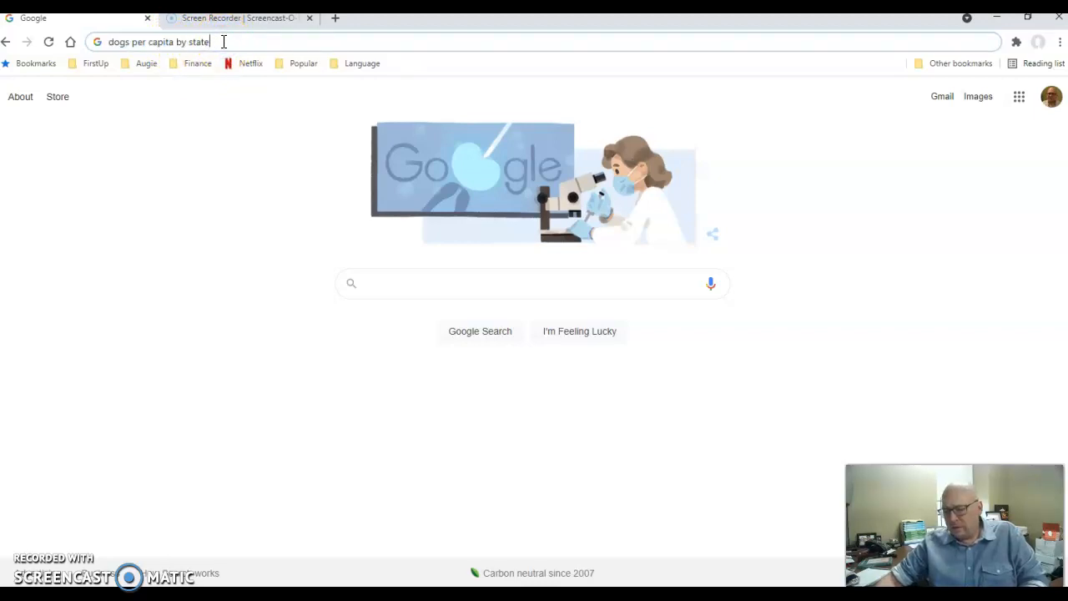
key("Return")
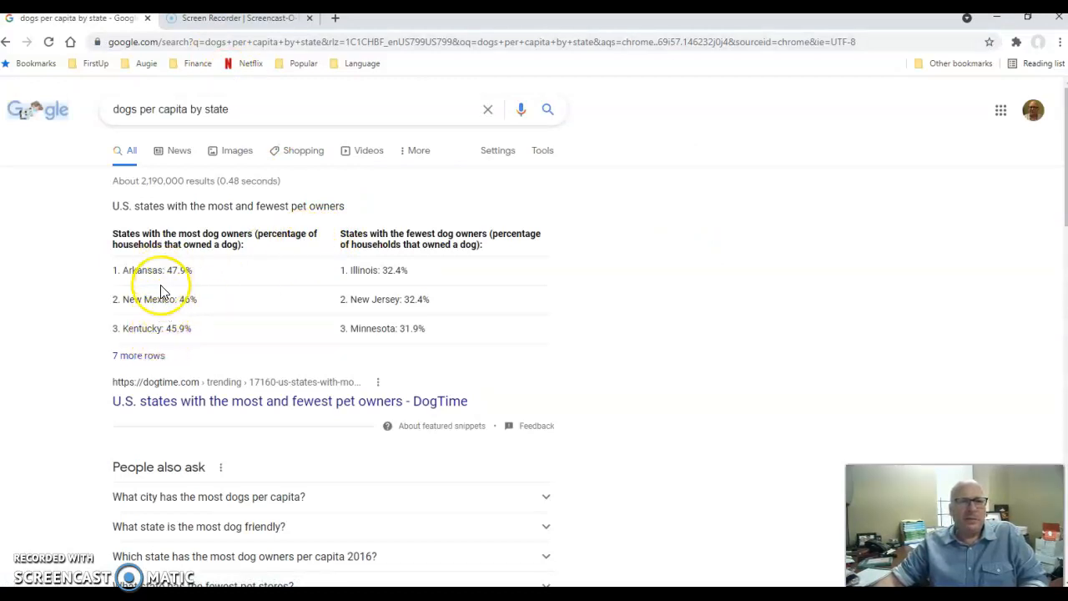
left_click(171, 402)
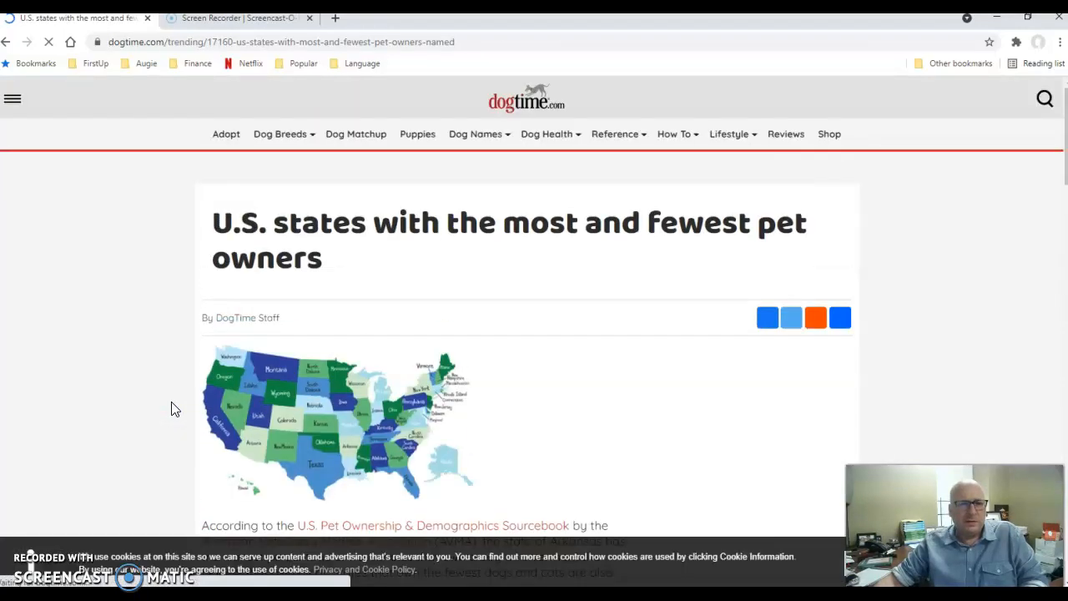
Examine the article's state tables on pet, dog and cat ownership percentages and the source notes beneath them
scroll(136, 345, "down", 6)
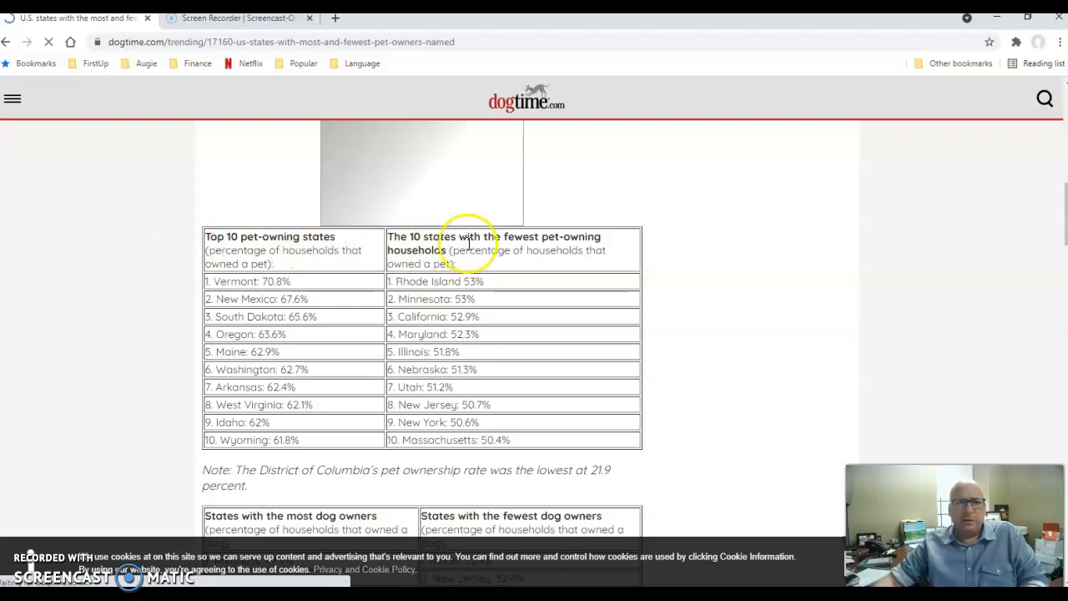
scroll(469, 242, "down", 3)
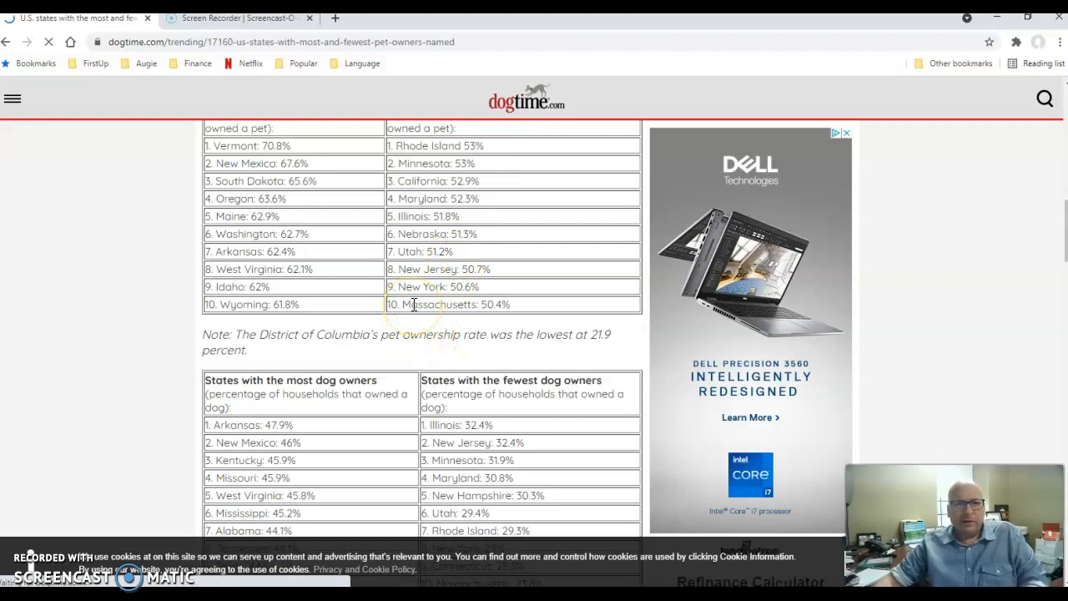
scroll(414, 304, "down", 1)
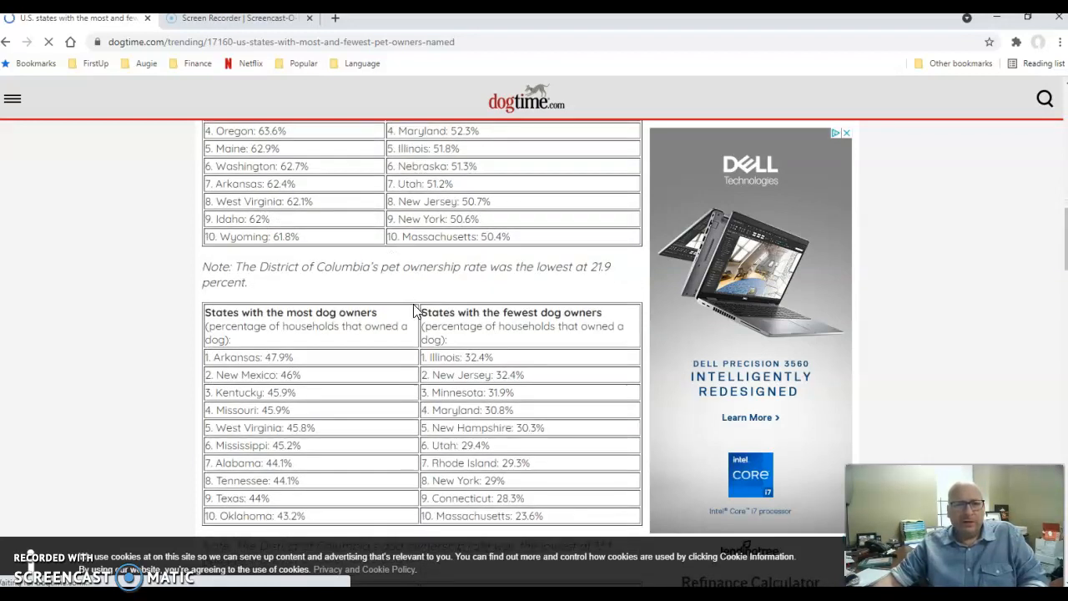
left_click(415, 307)
scroll(414, 307, "down", 1)
right_click(414, 307)
left_click(307, 304)
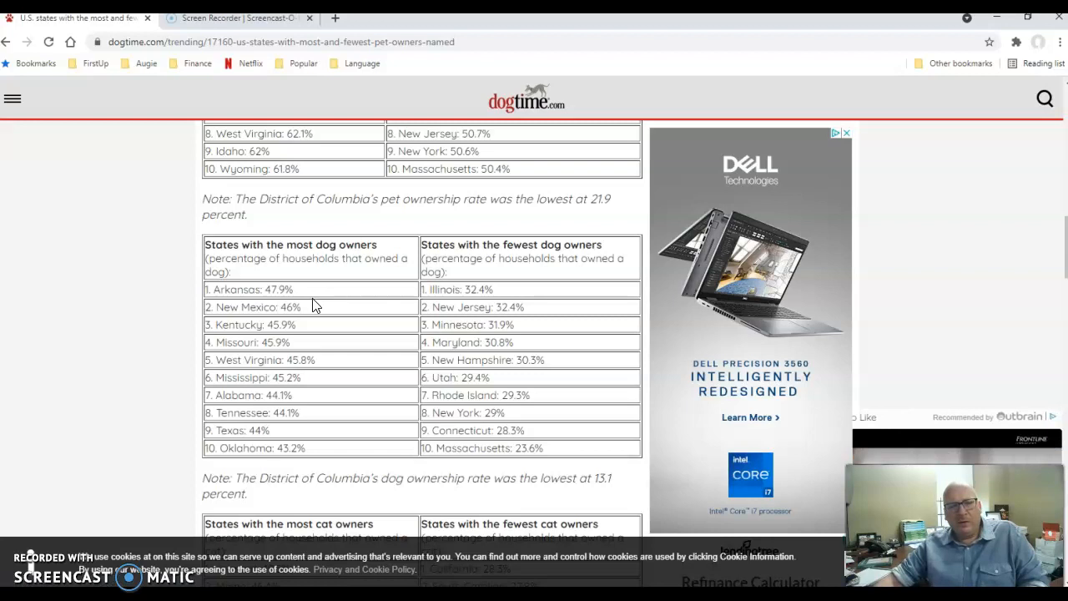
left_click(311, 344)
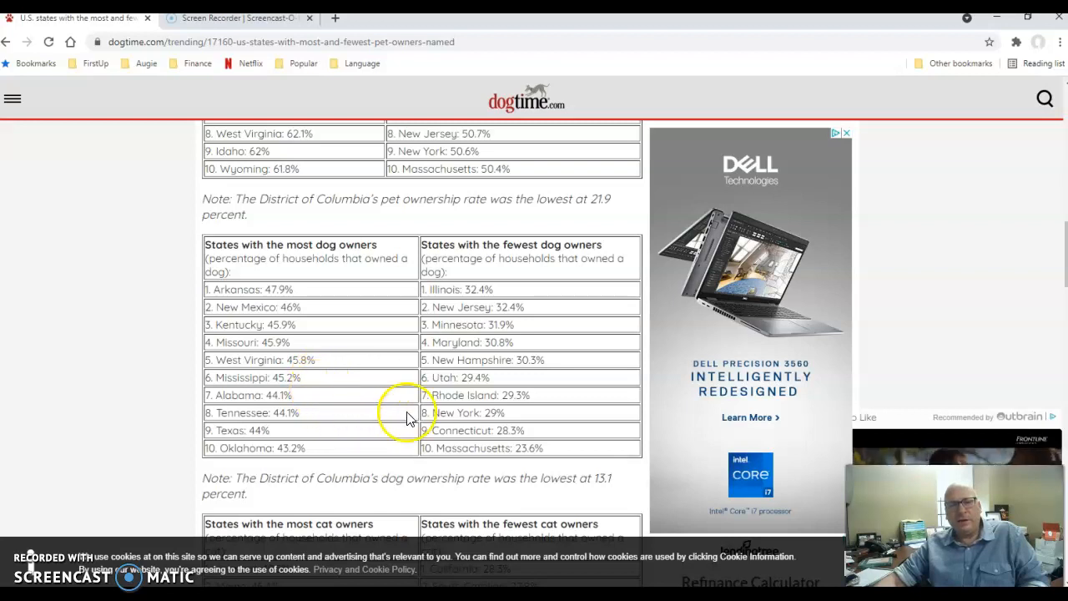
scroll(375, 388, "up", 2)
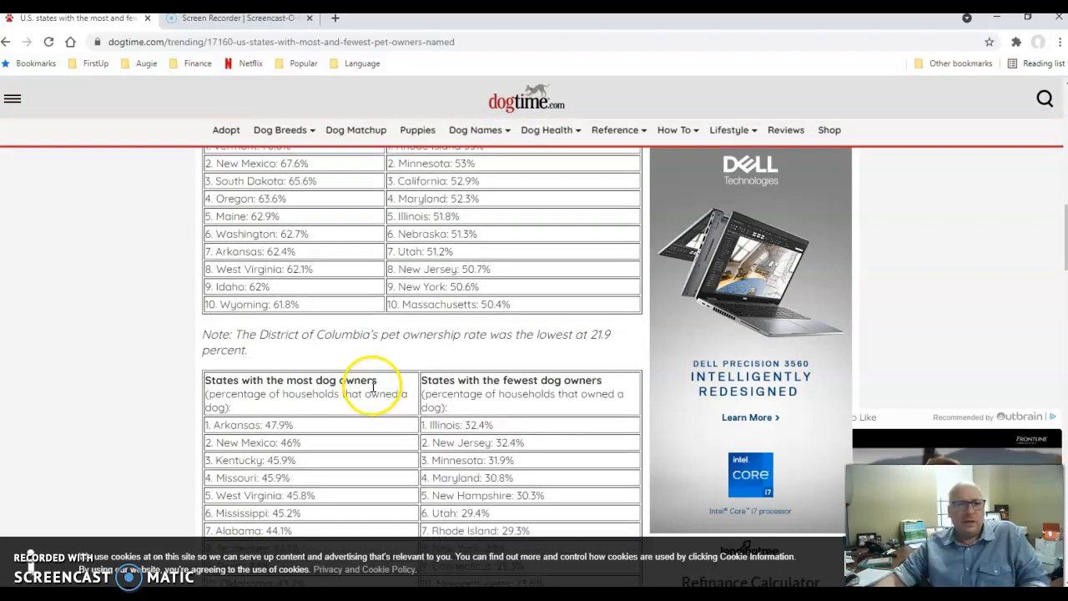
scroll(373, 386, "up", 3)
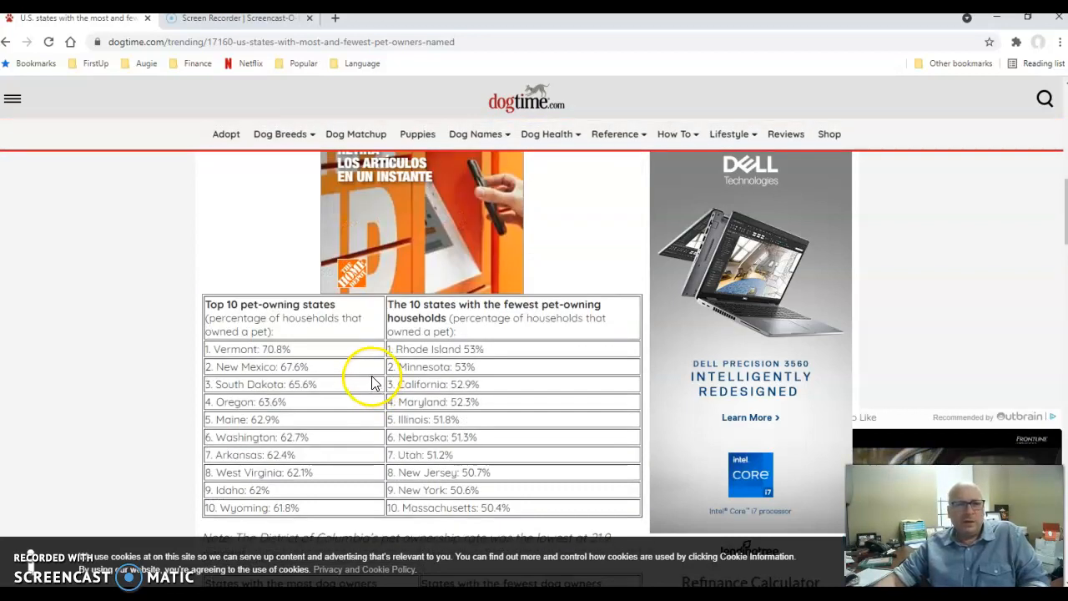
scroll(367, 375, "down", 3)
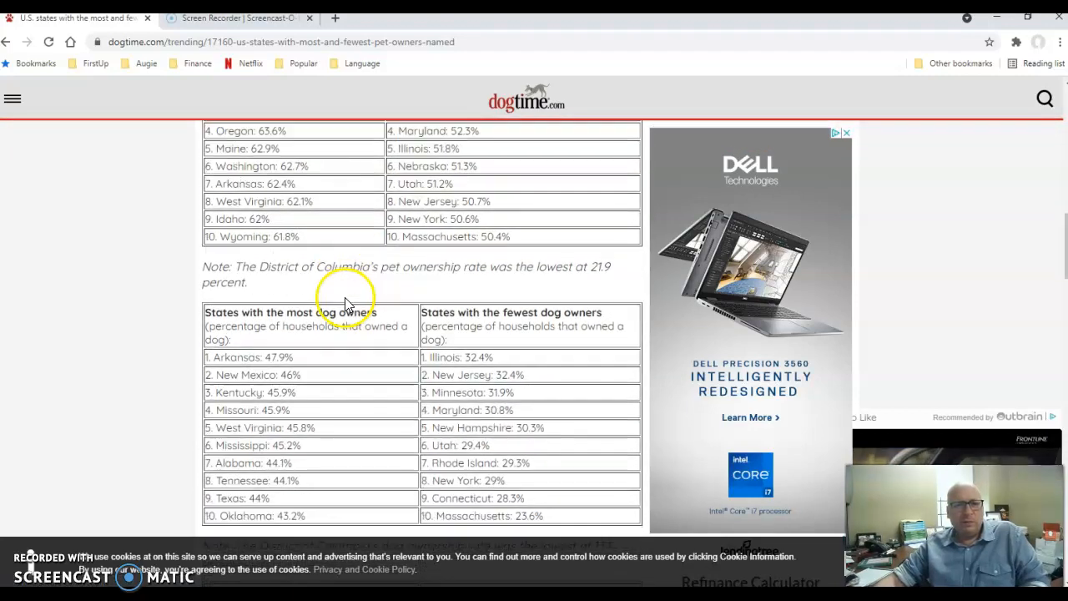
scroll(348, 305, "down", 8)
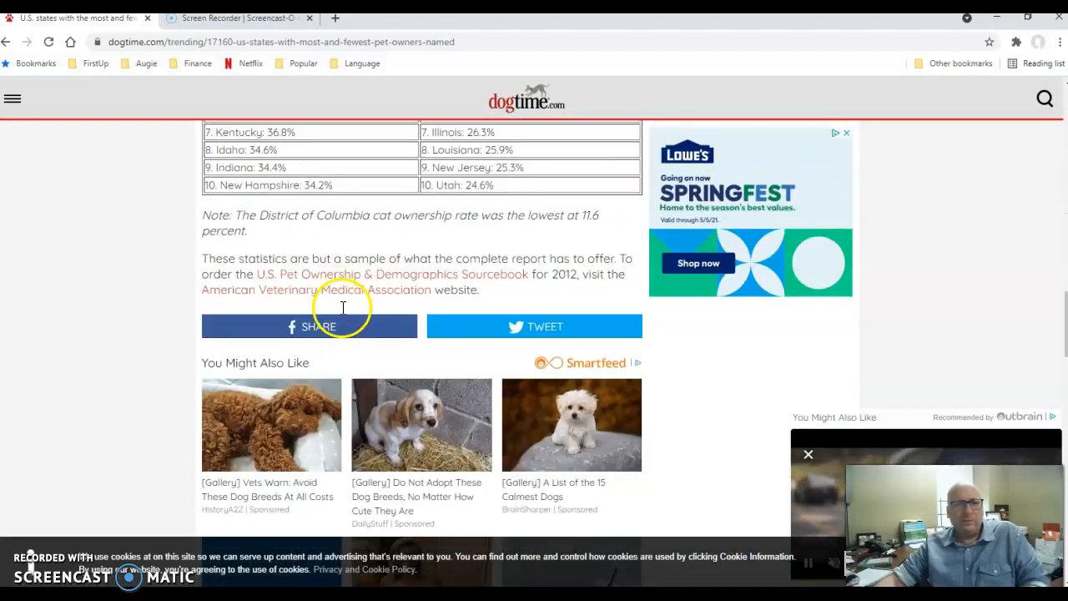
scroll(338, 312, "down", 2)
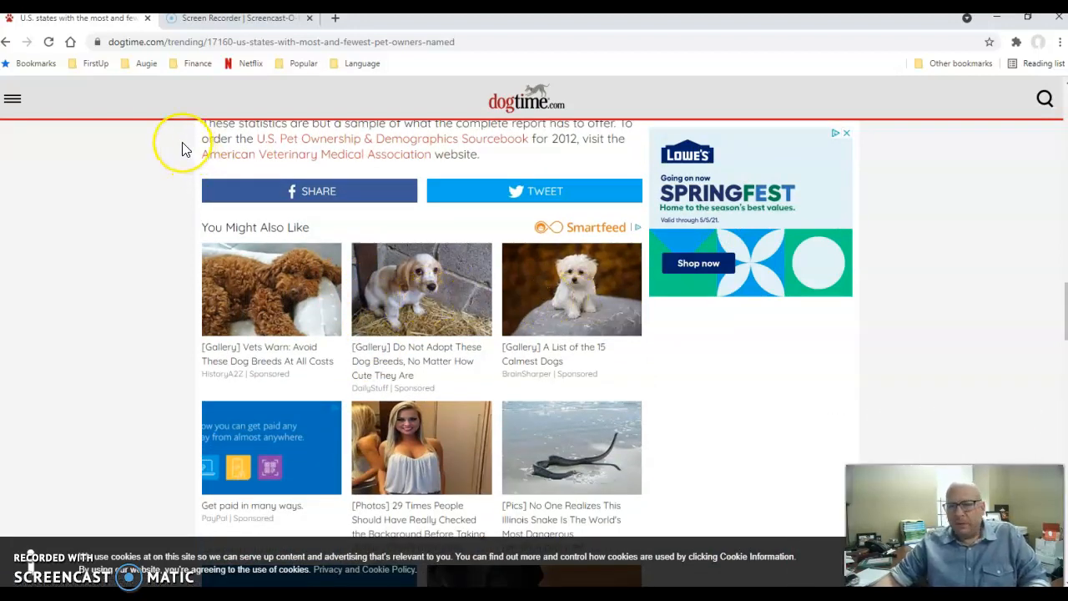
scroll(184, 148, "up", 5)
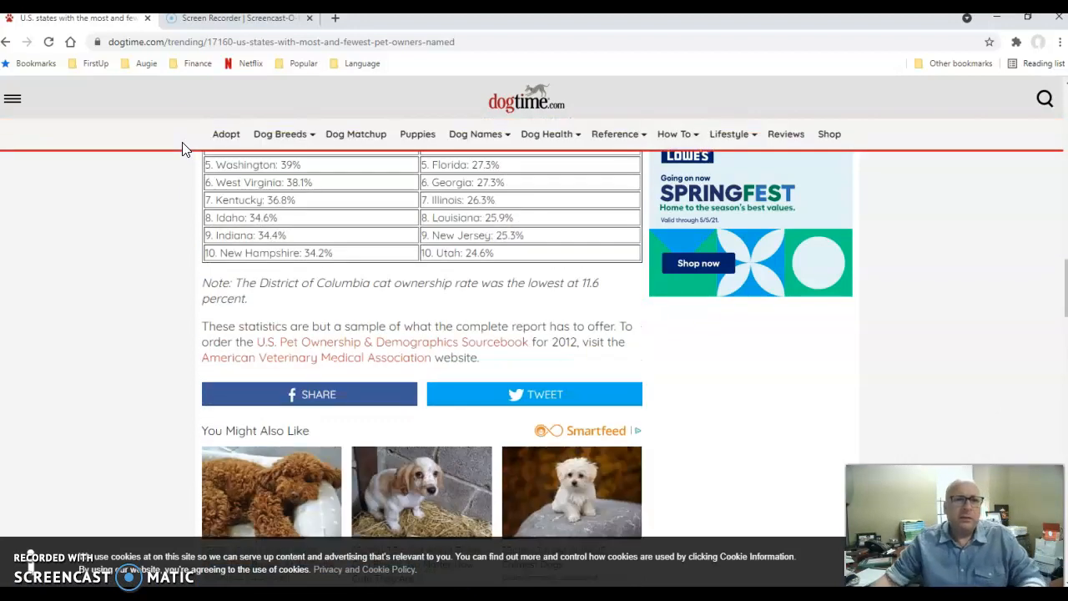
Search the web for rotten tomatoes and open the Rotten Tomatoes website
left_click(238, 42)
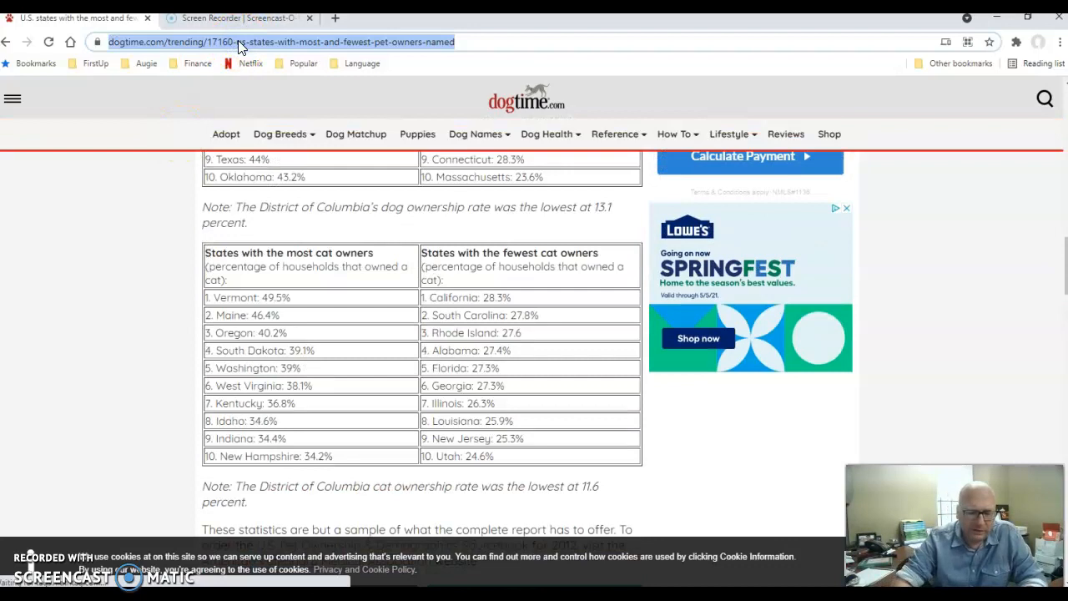
type("rotten")
key("Return")
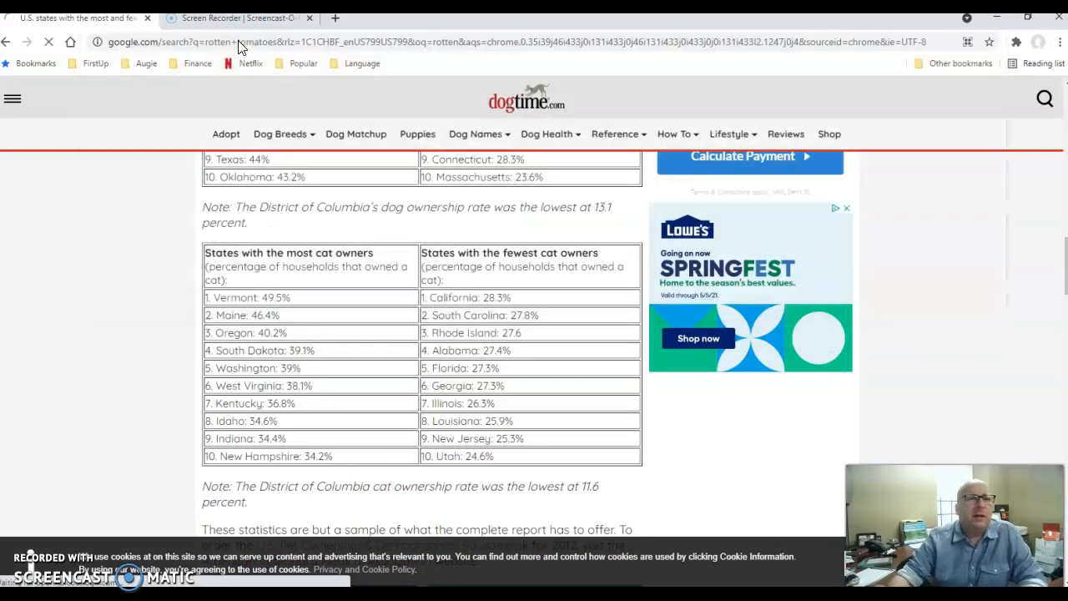
left_click(168, 228)
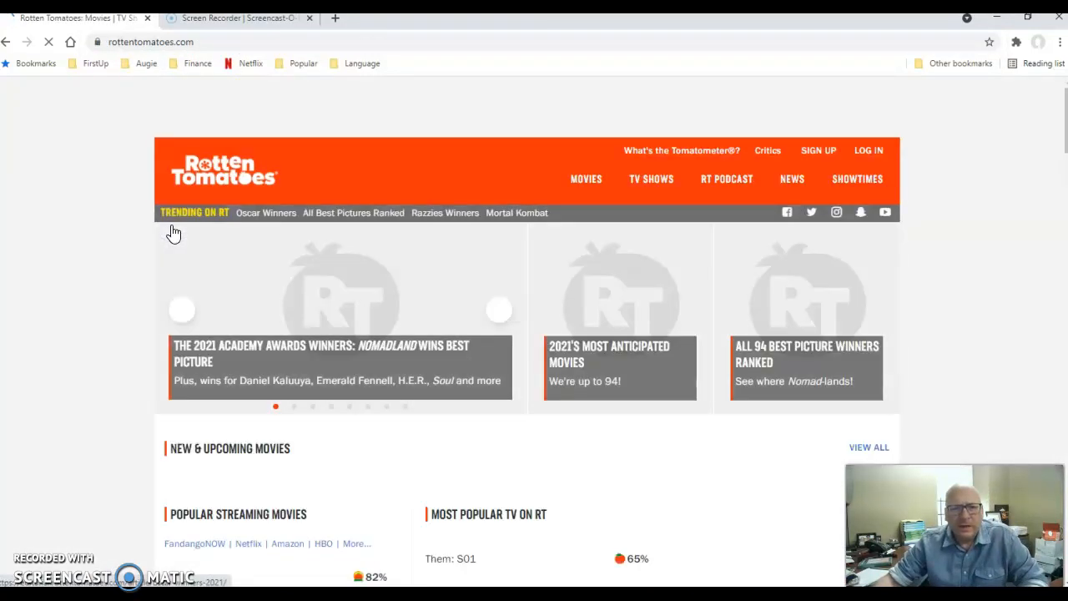
Examine the Rotten Tomatoes homepage scores for streaming movies, TV shows and films popular in theaters
scroll(61, 271, "down", 2)
scroll(60, 272, "down", 3)
scroll(60, 274, "down", 2)
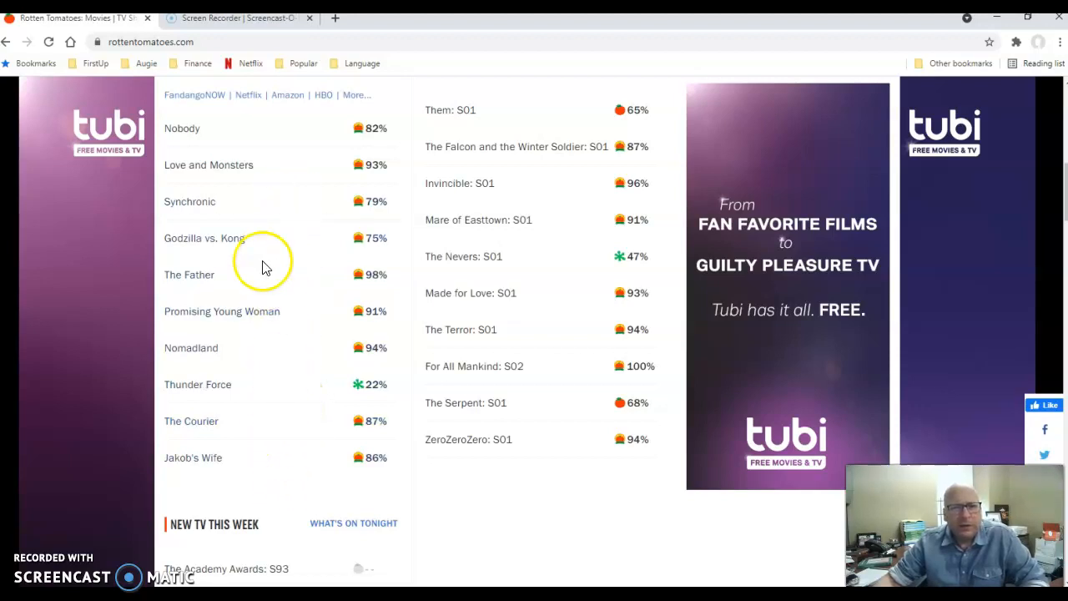
scroll(271, 426, "down", 3)
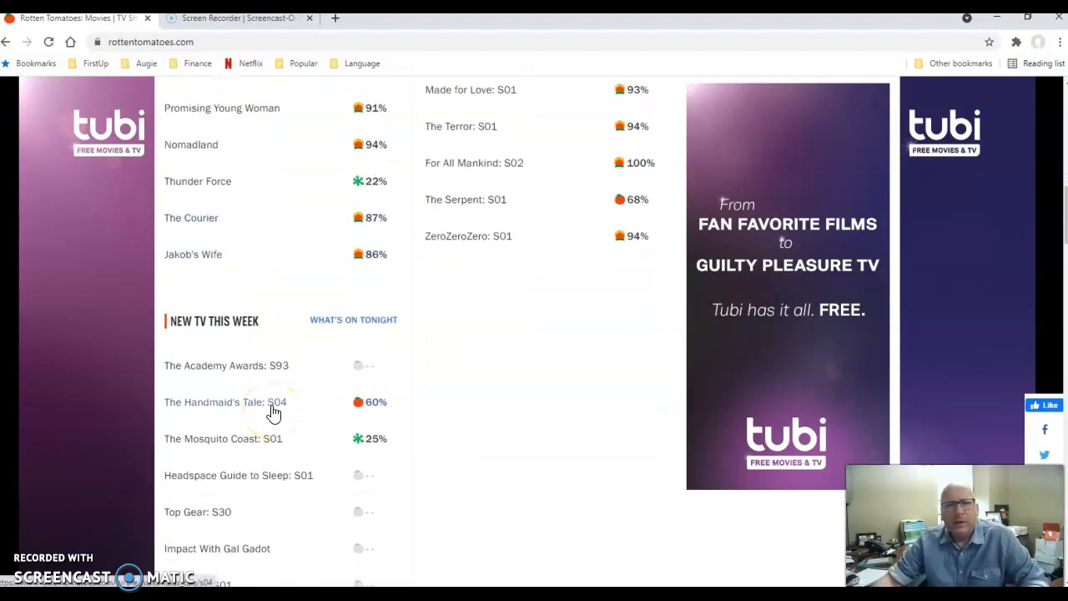
scroll(272, 413, "down", 7)
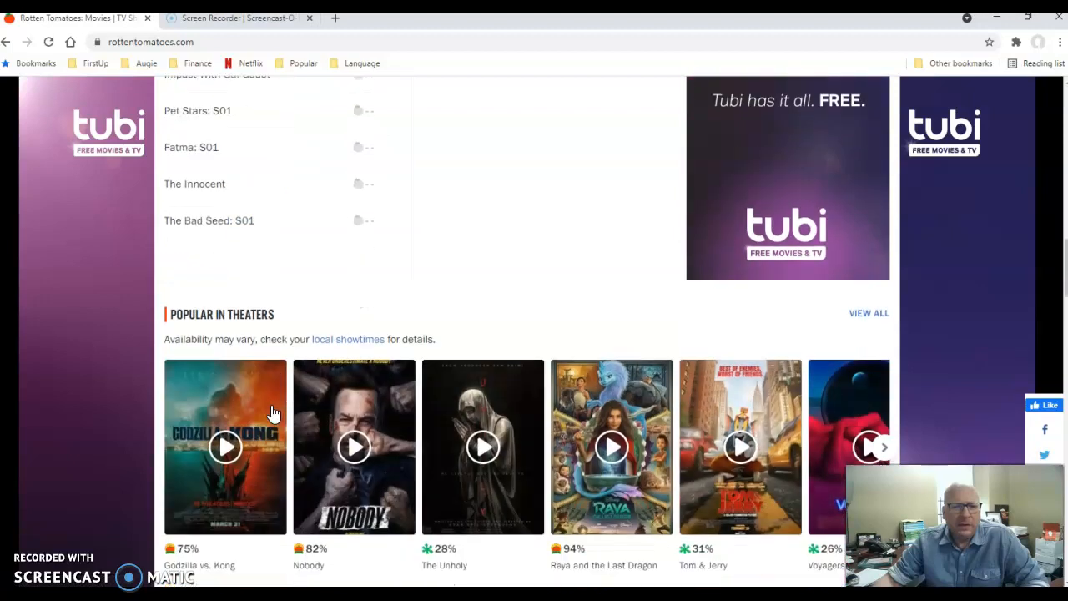
scroll(274, 412, "up", 11)
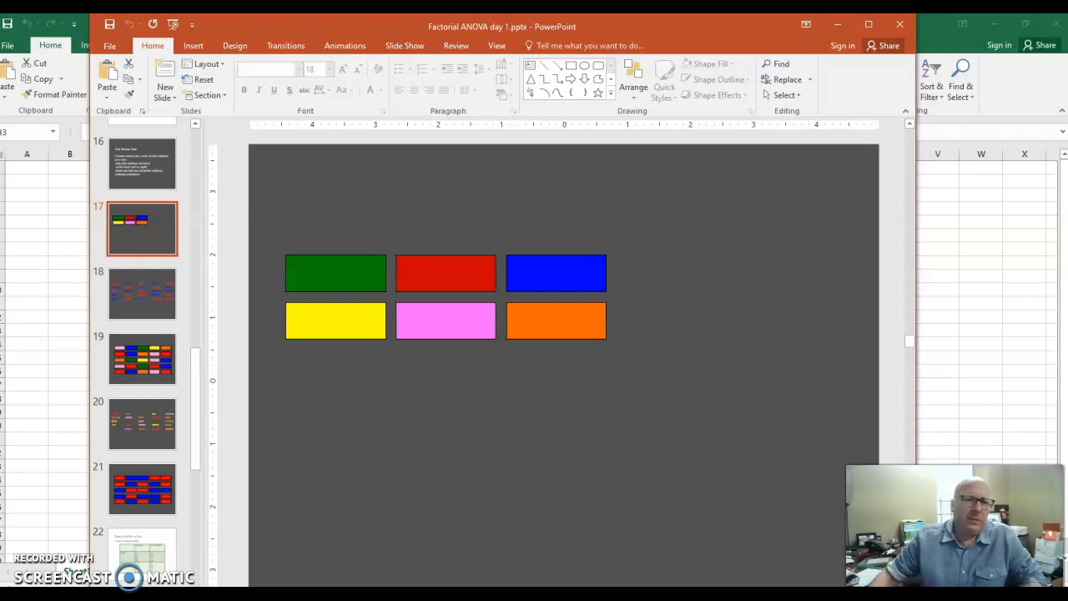
Review the colored-word and color-block slides 18 to 21 and the ANOVA data table on slide 22
left_click(142, 305)
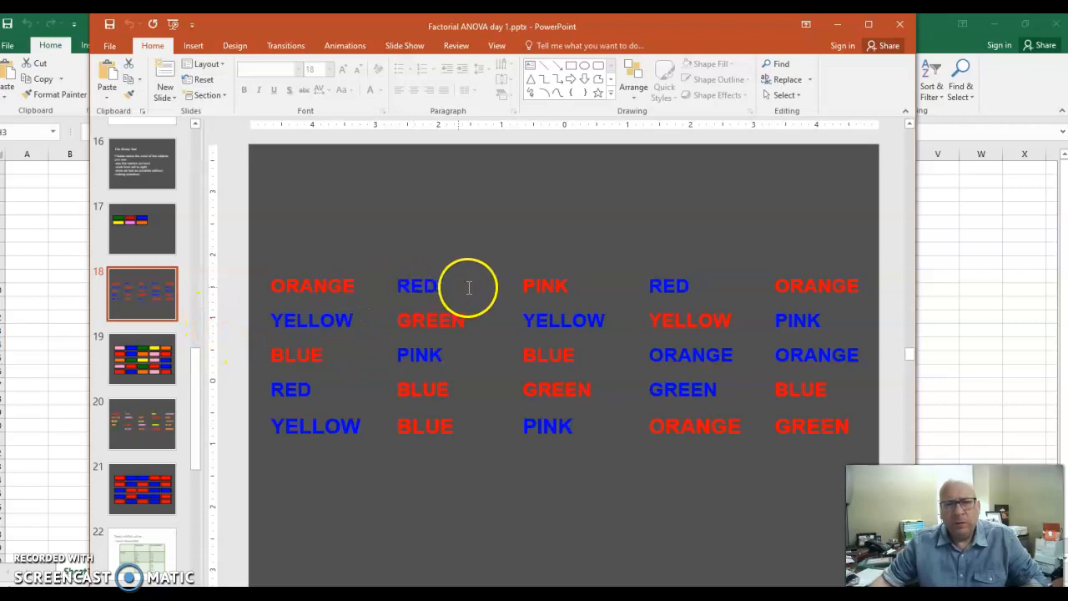
left_click(142, 425)
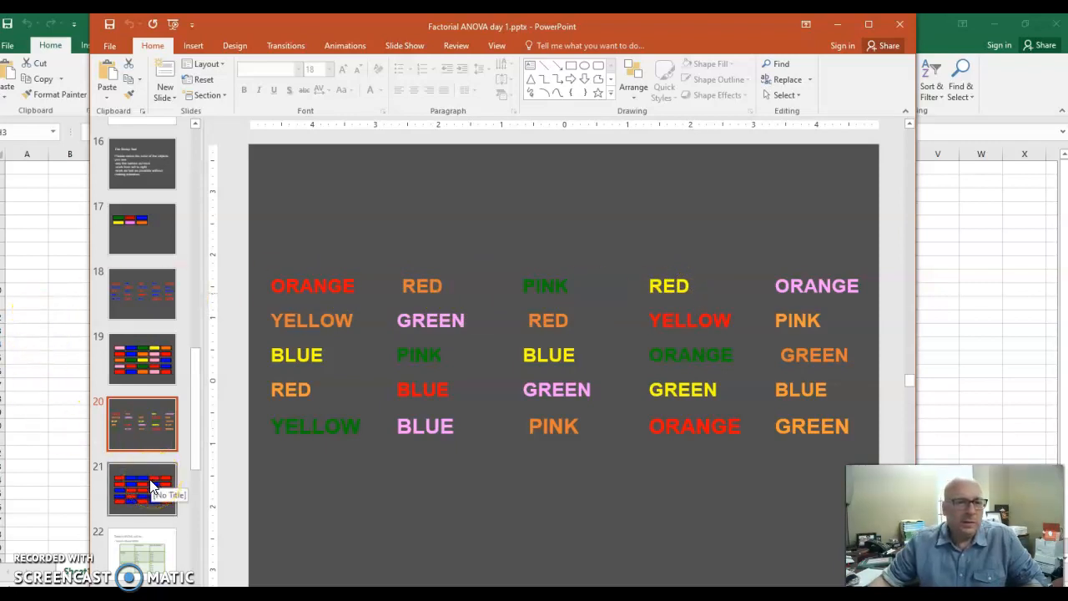
left_click(138, 352)
left_click(140, 354)
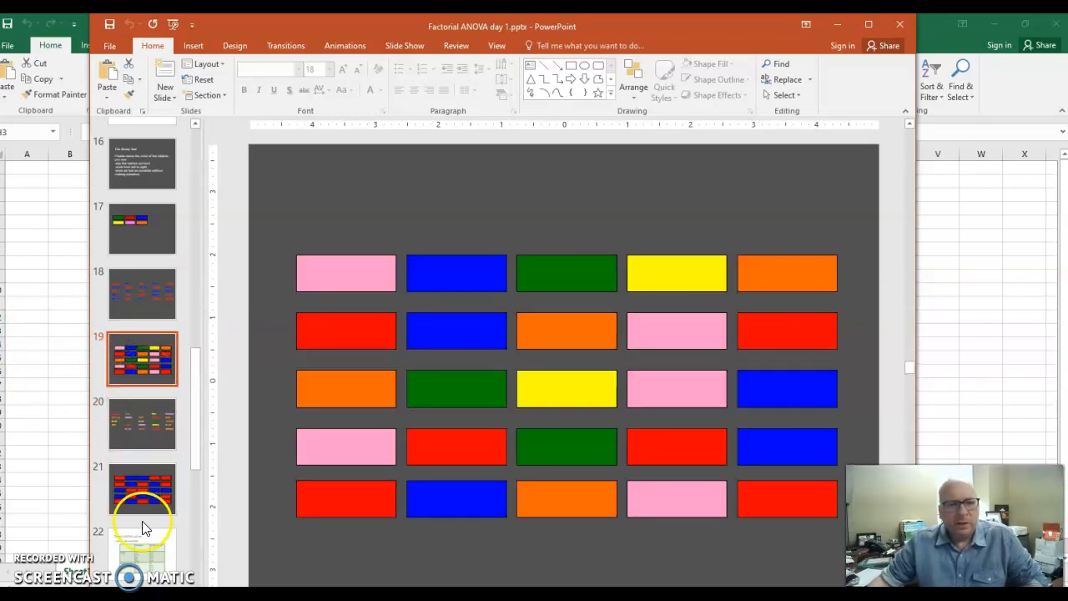
left_click(143, 490)
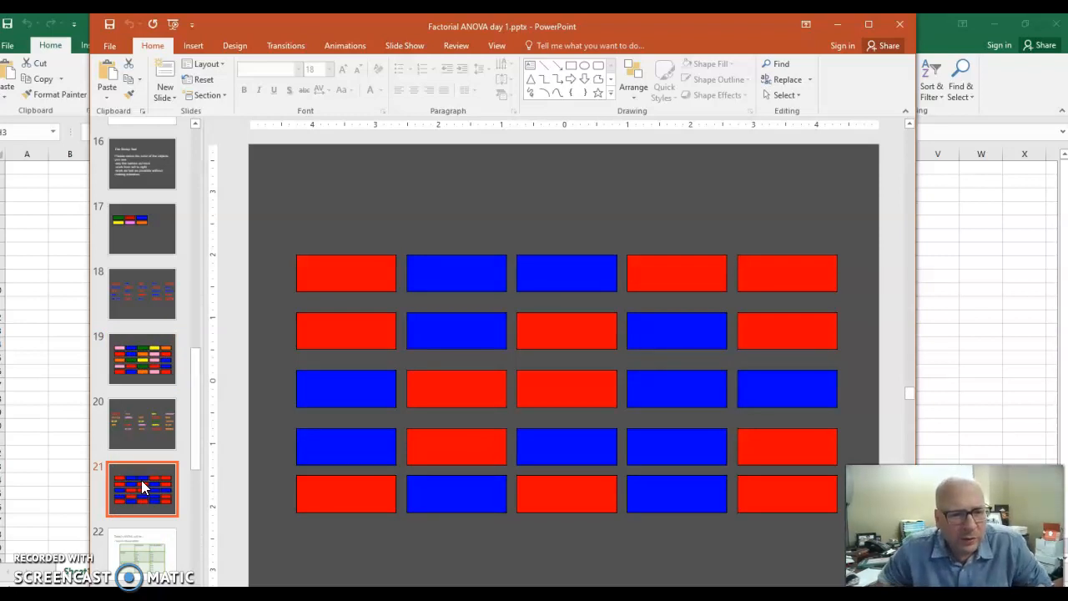
left_click(143, 555)
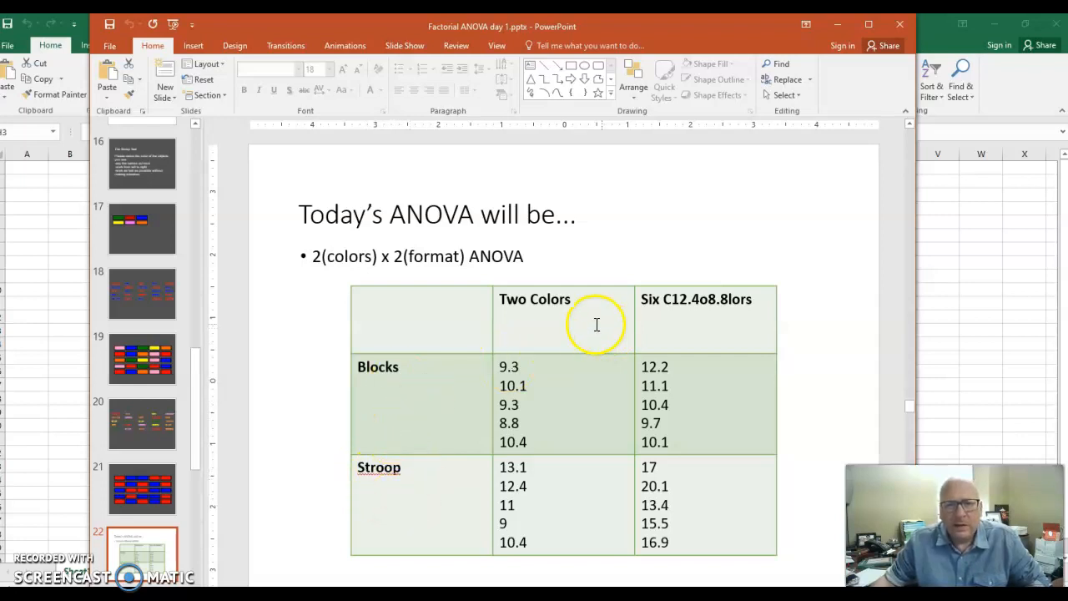
Correct the garbled last column heading of the slide 22 data table to read "Six Colors"
left_click(679, 298)
key("Delete")
key("Delete")
key("Delete")
key("Delete")
key("Delete")
key("Delete")
key("Delete")
key("Delete")
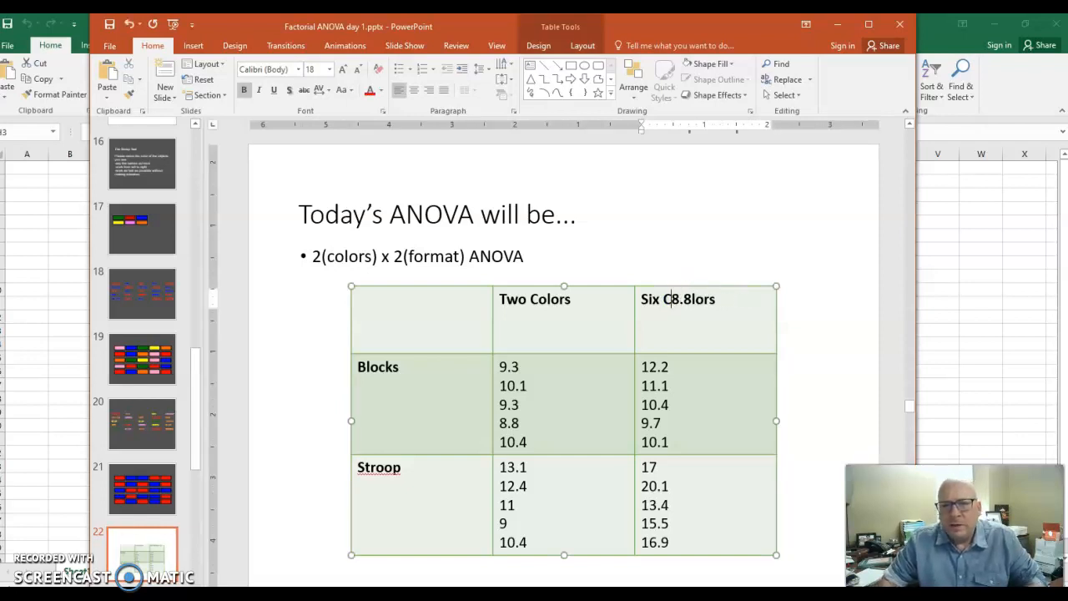
key("Delete")
type("ol")
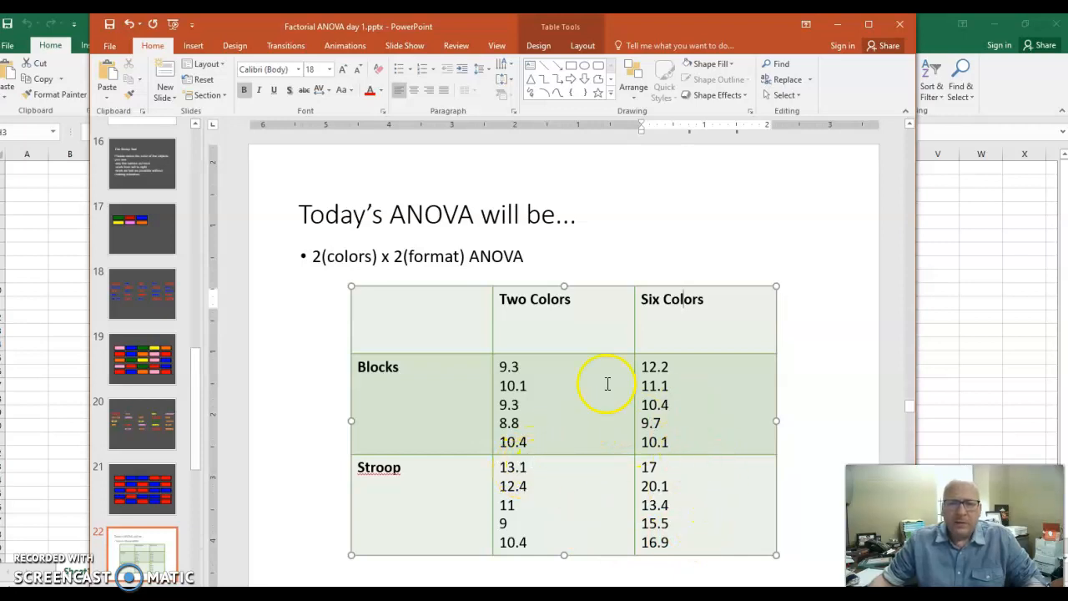
Move the PowerPoint window aside and enter the headings Seconds, Format and Colors in A1:C1 of the blank Excel workbook
left_click_drag(473, 29, 1067, 25)
left_click_drag(1067, 71, 1067, 48)
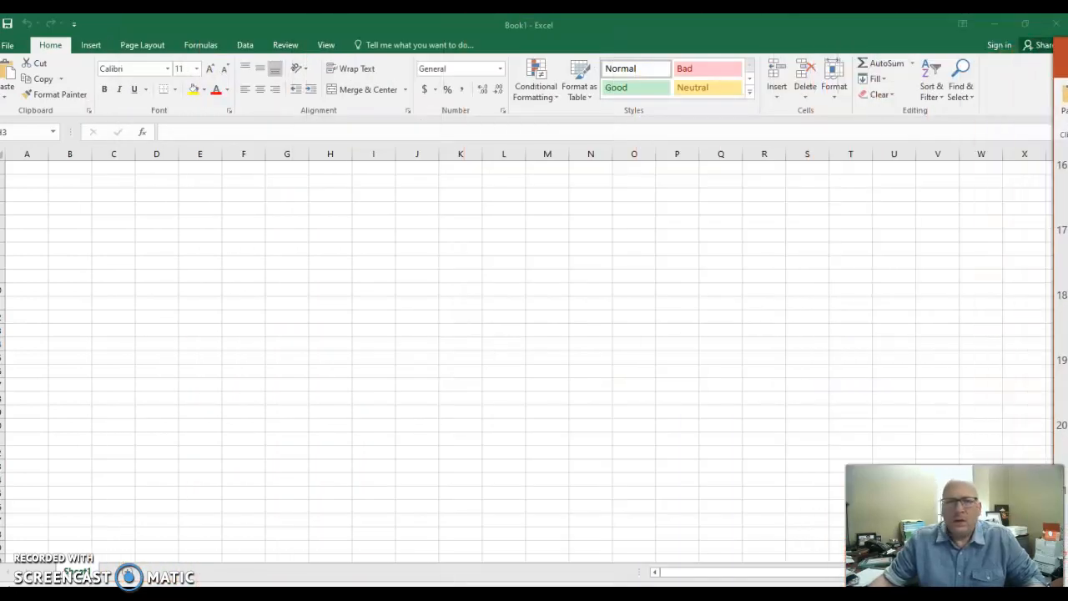
left_click(36, 167)
left_click(37, 169)
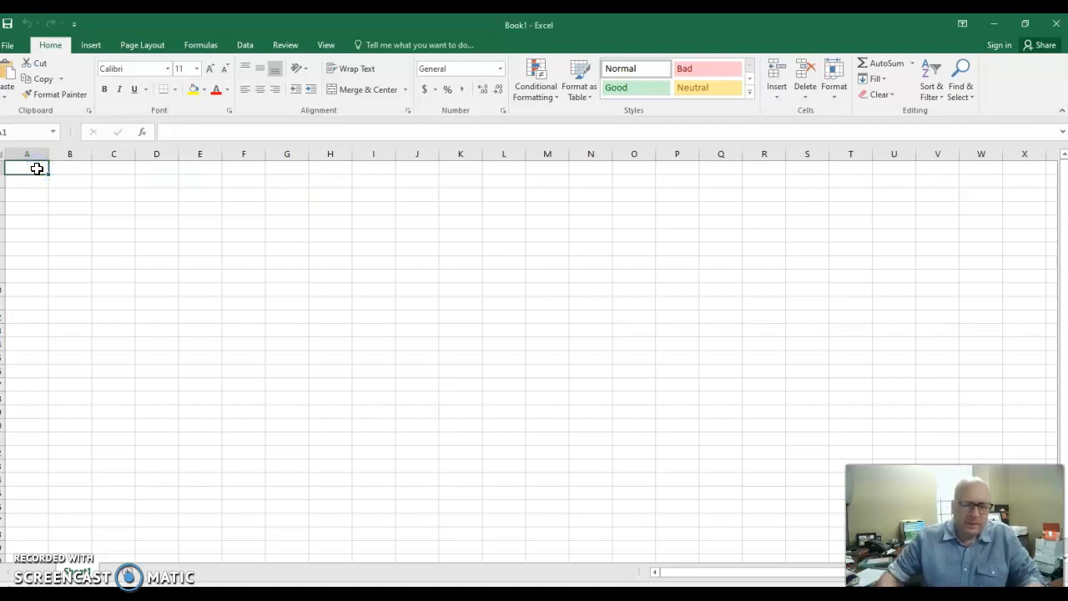
type("Sec")
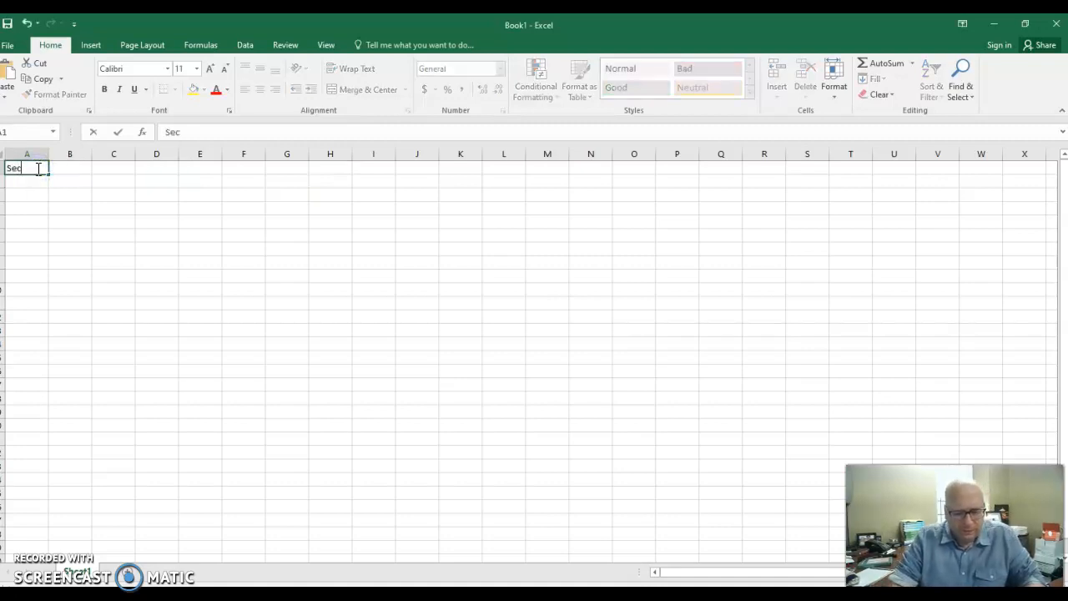
type("onds")
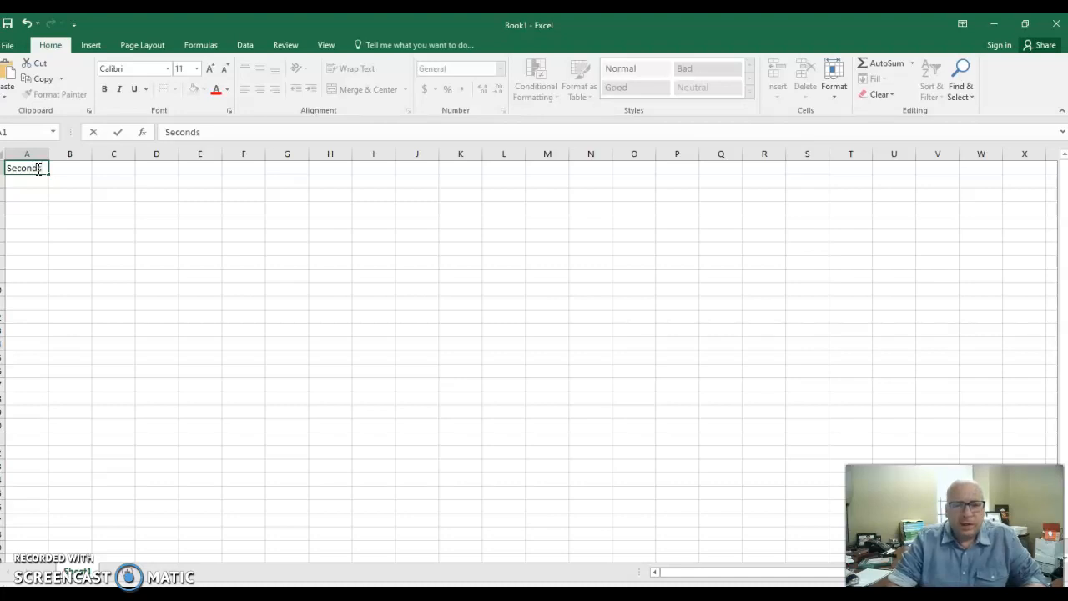
key("Tab")
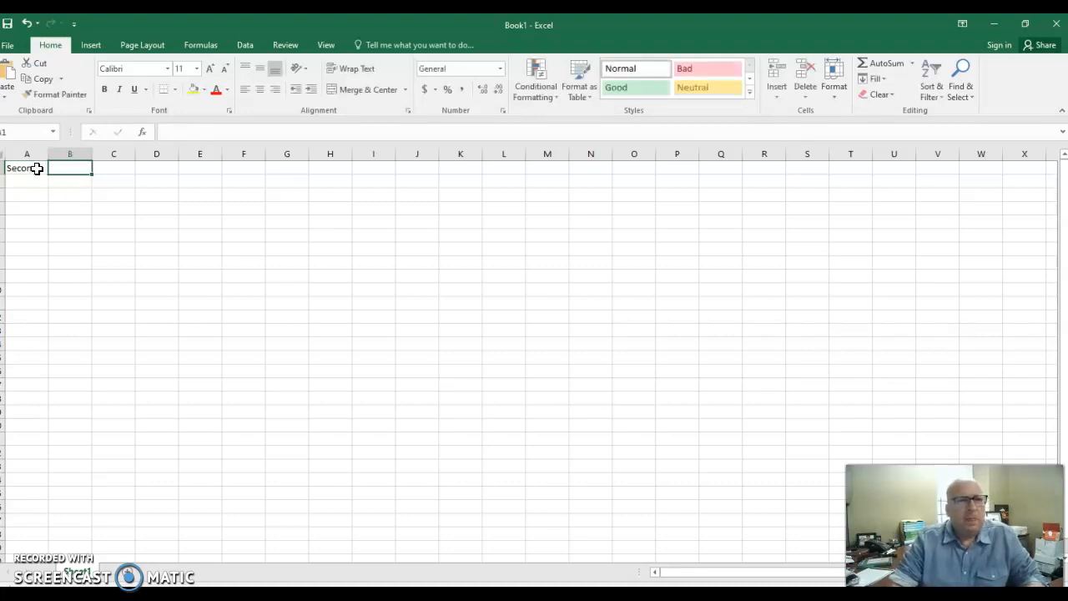
type("Fo")
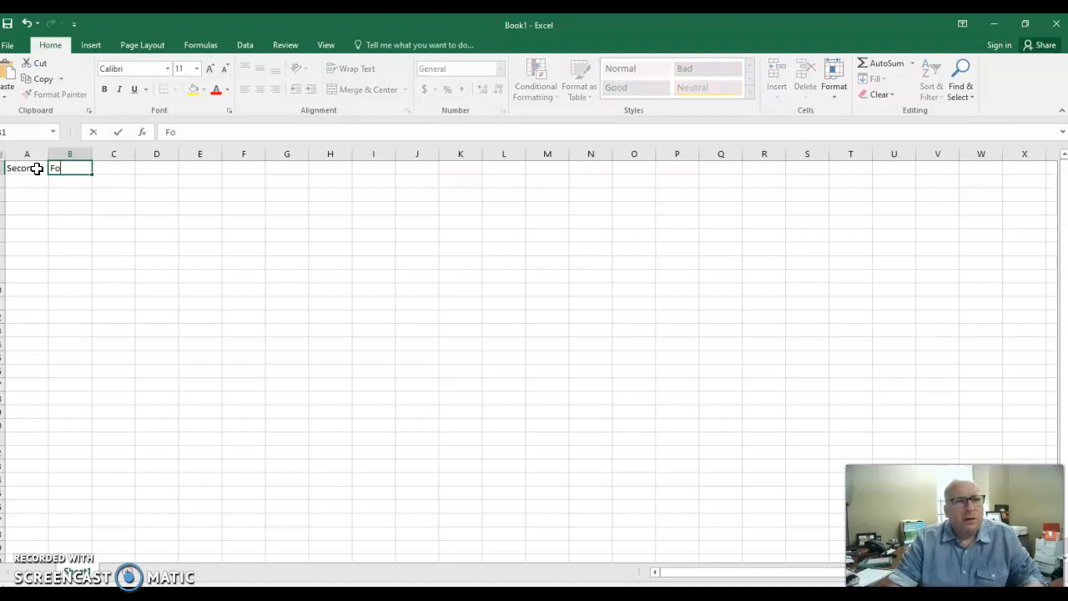
type("rmat")
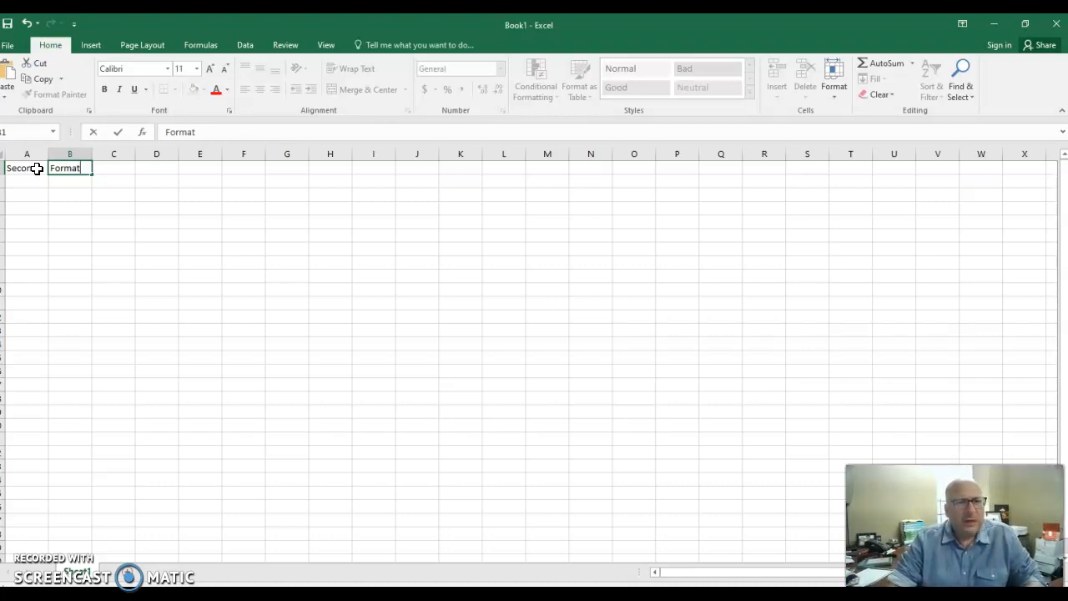
key("Tab")
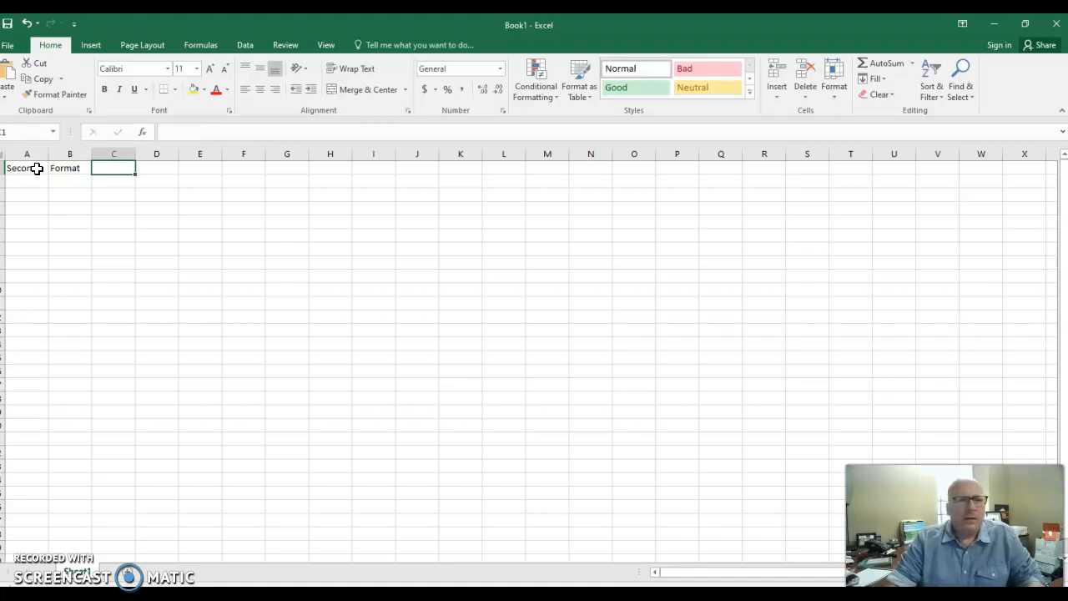
type("Colors")
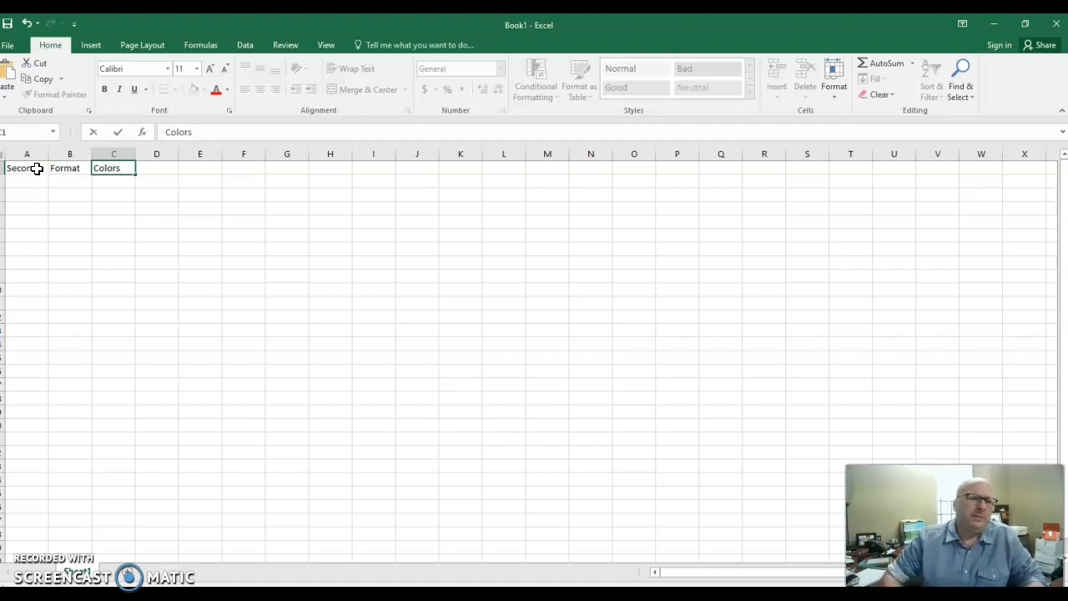
key("Return")
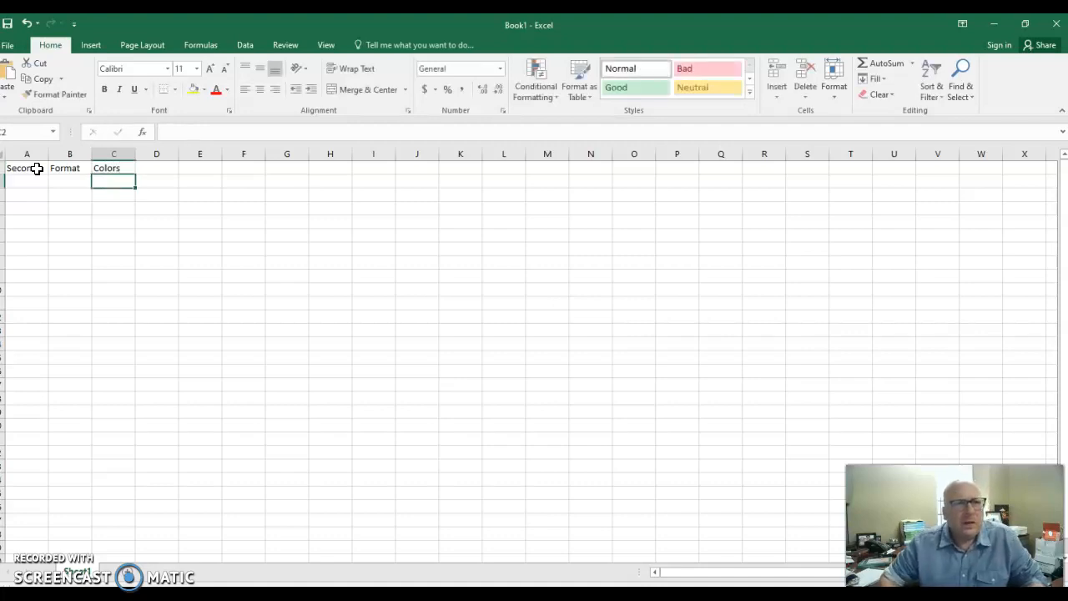
Enter the first data record in row 2 with 9.3 seconds, format Block and colors Two
key("Left")
key("Left")
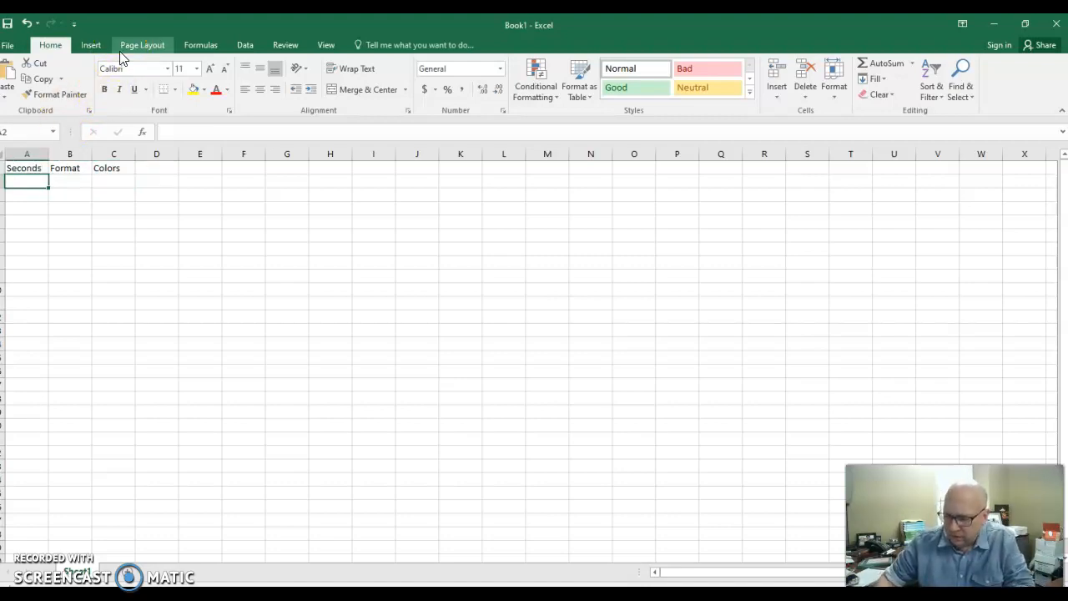
type("9.3")
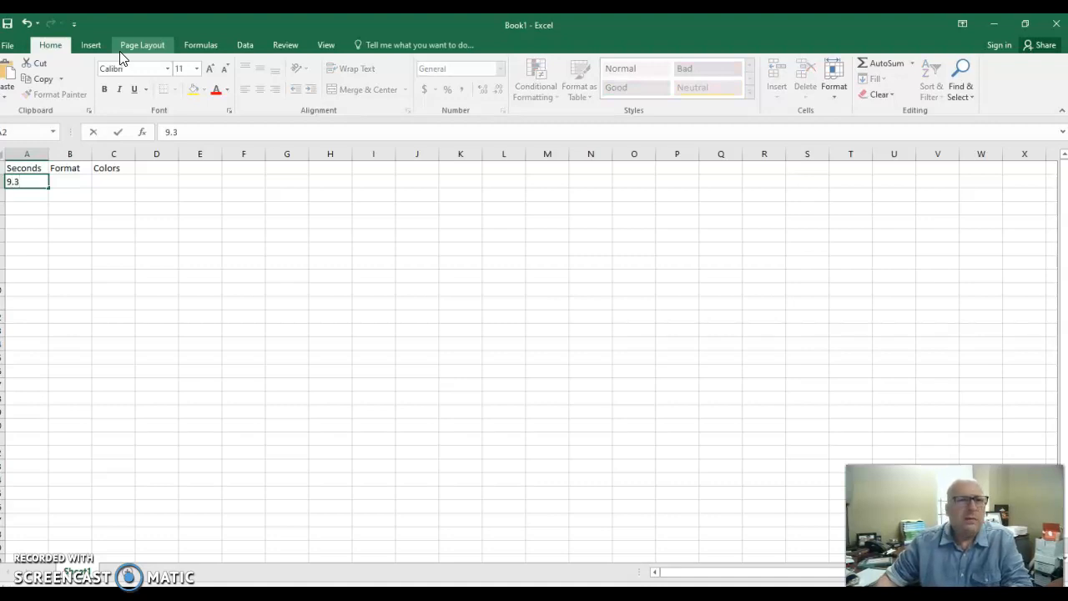
key("Tab")
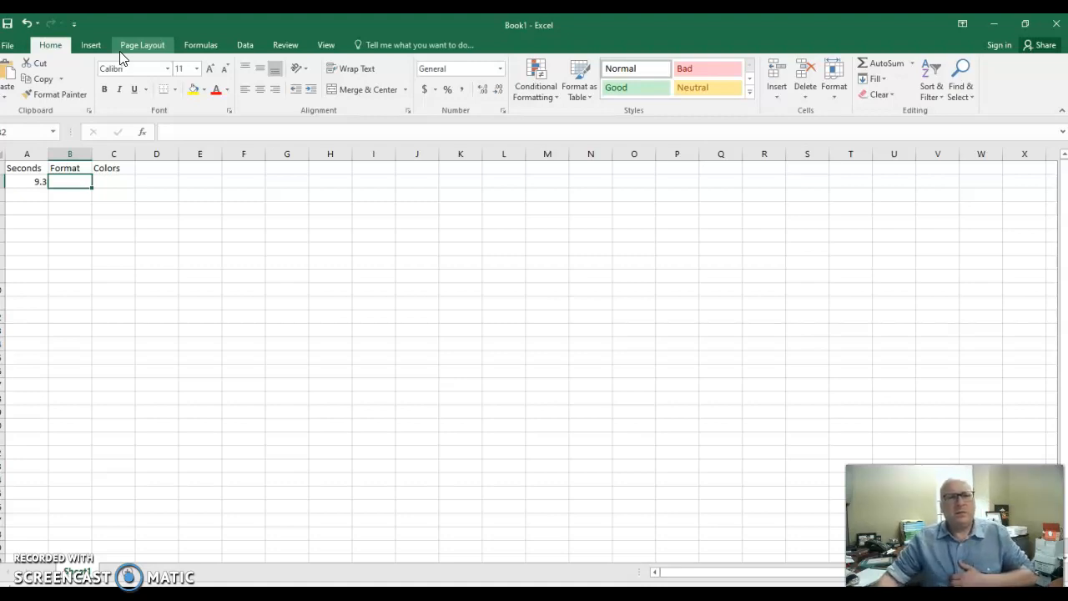
type("Block")
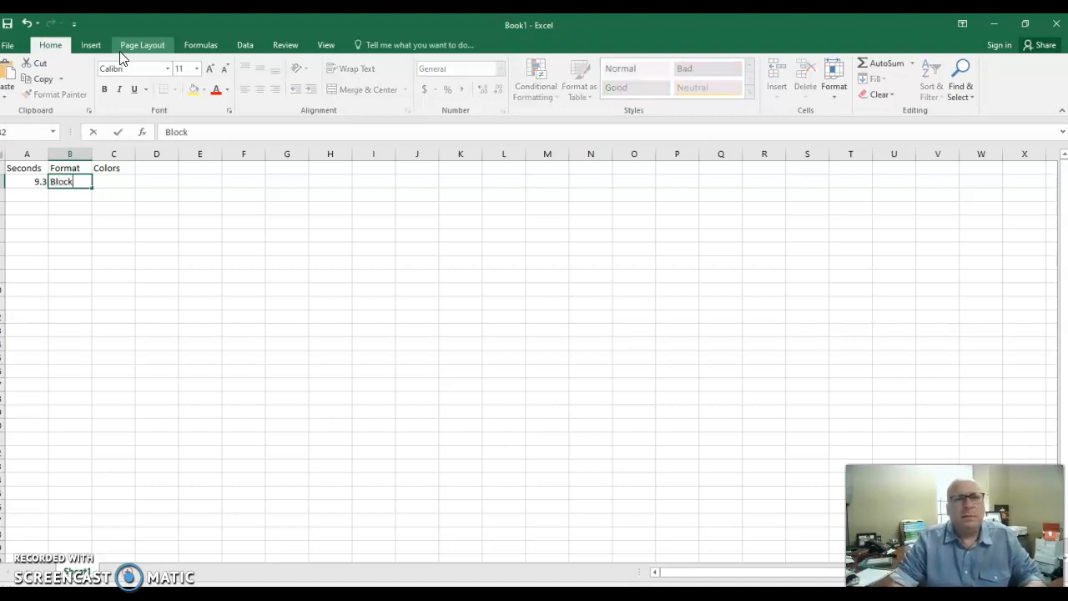
key("Tab")
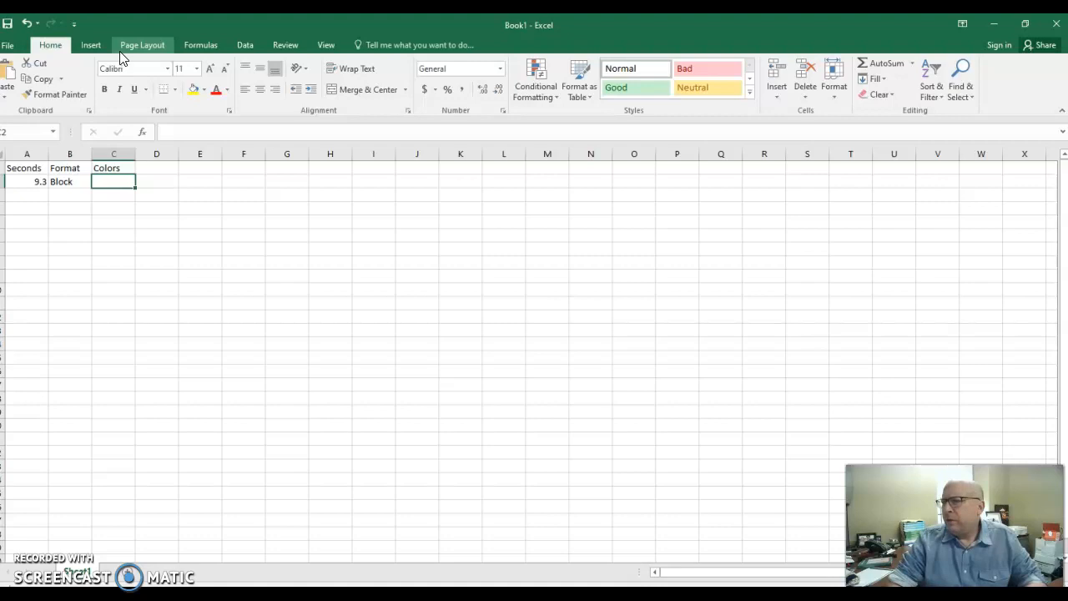
type("Two")
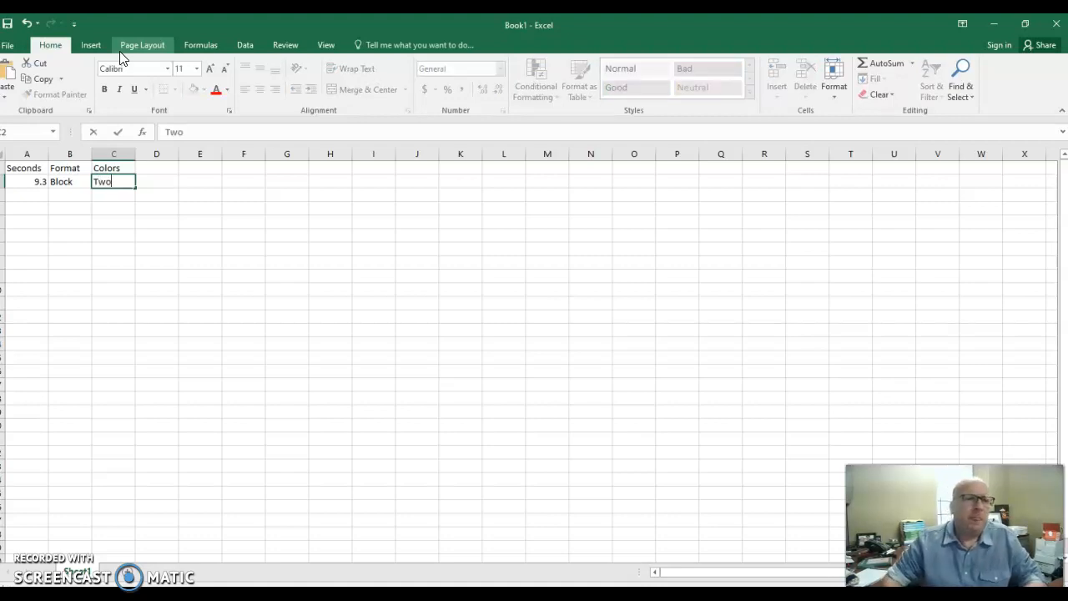
key("Return")
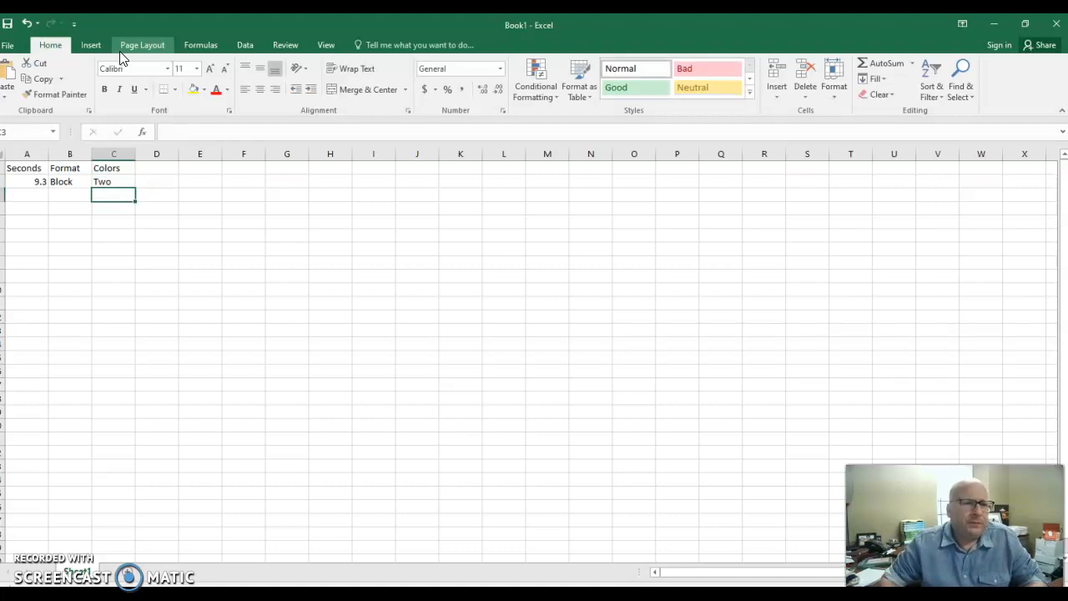
Enter the remaining two-color block times 10.1, 9.3, 8.8 and 10.4 under Seconds in A3:A6
key("Left")
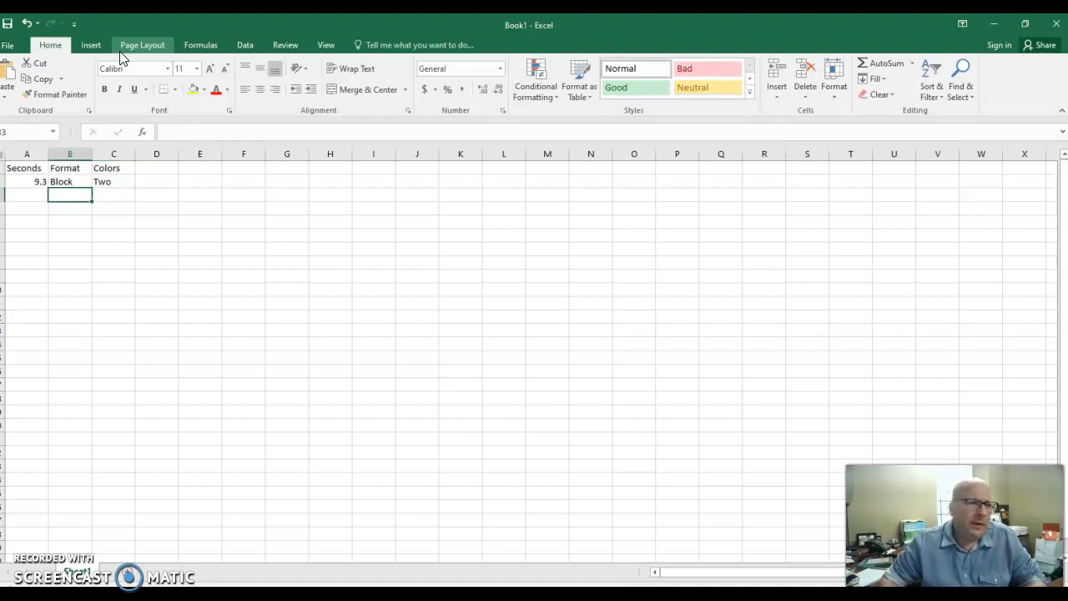
key("Up")
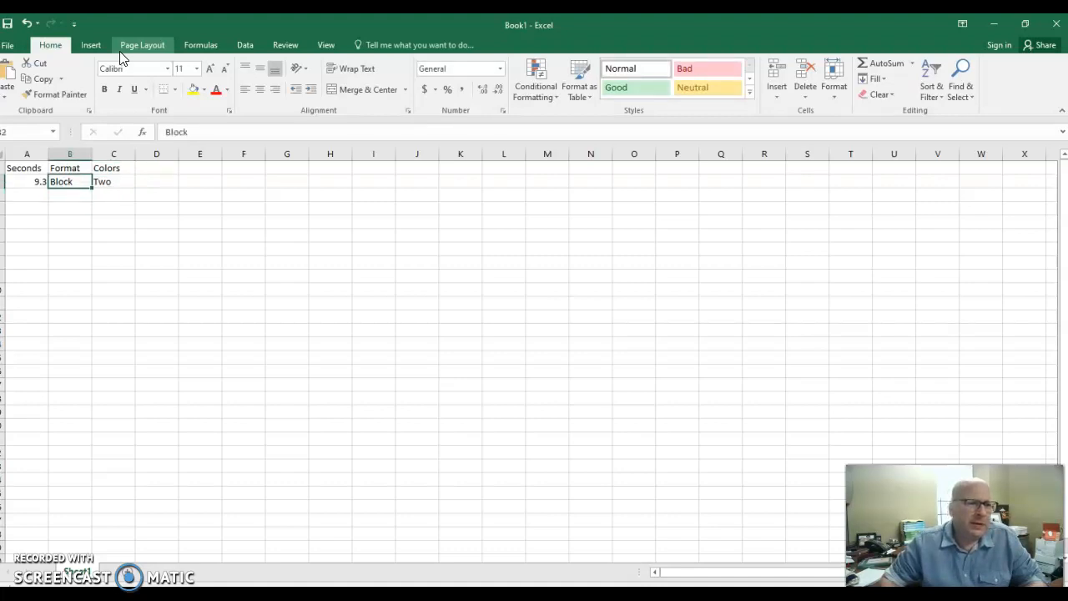
key("Right")
key("Down")
key("Left")
key("Left")
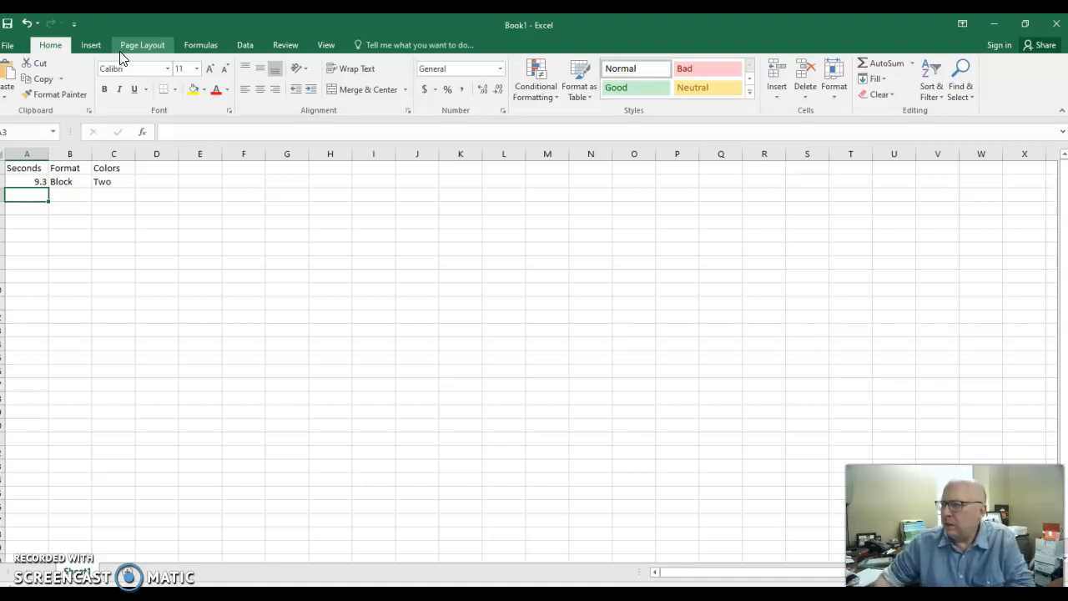
type("10.1")
key("Return")
type("9.3")
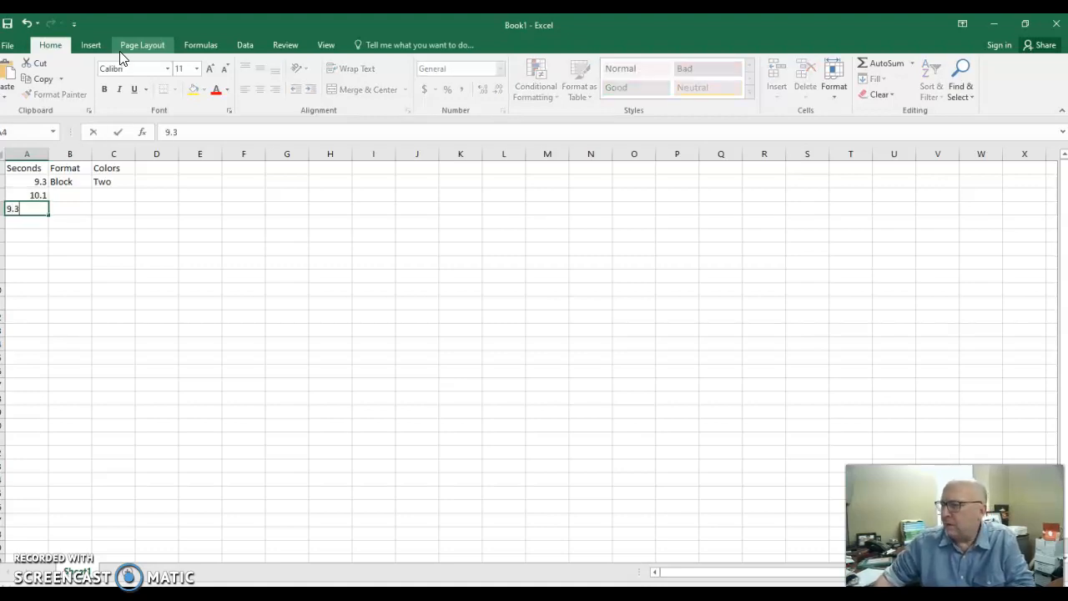
key("Return")
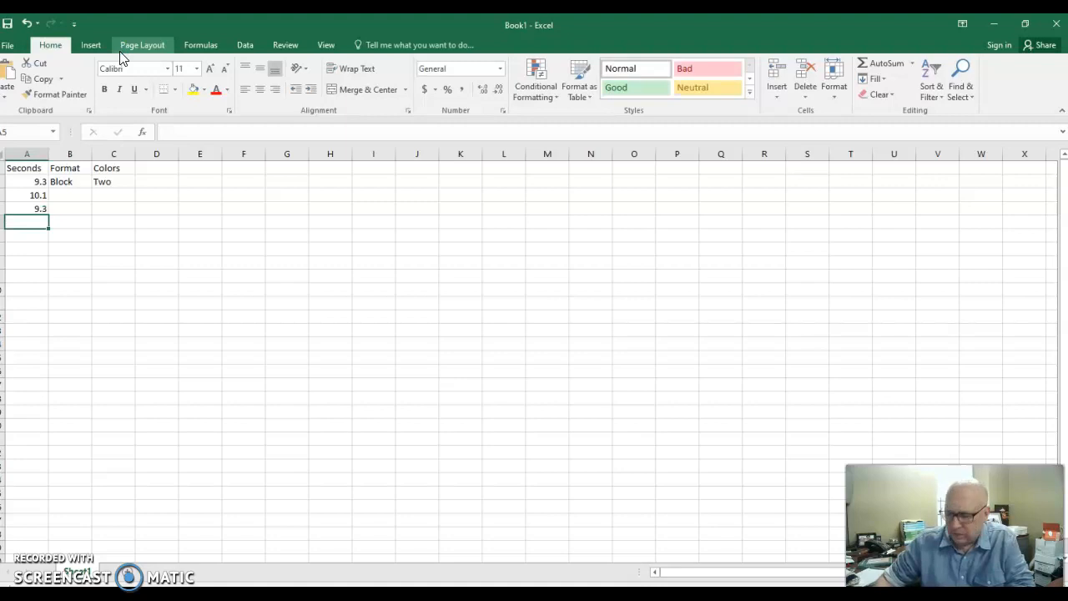
type("8.8")
key("Return")
type("10")
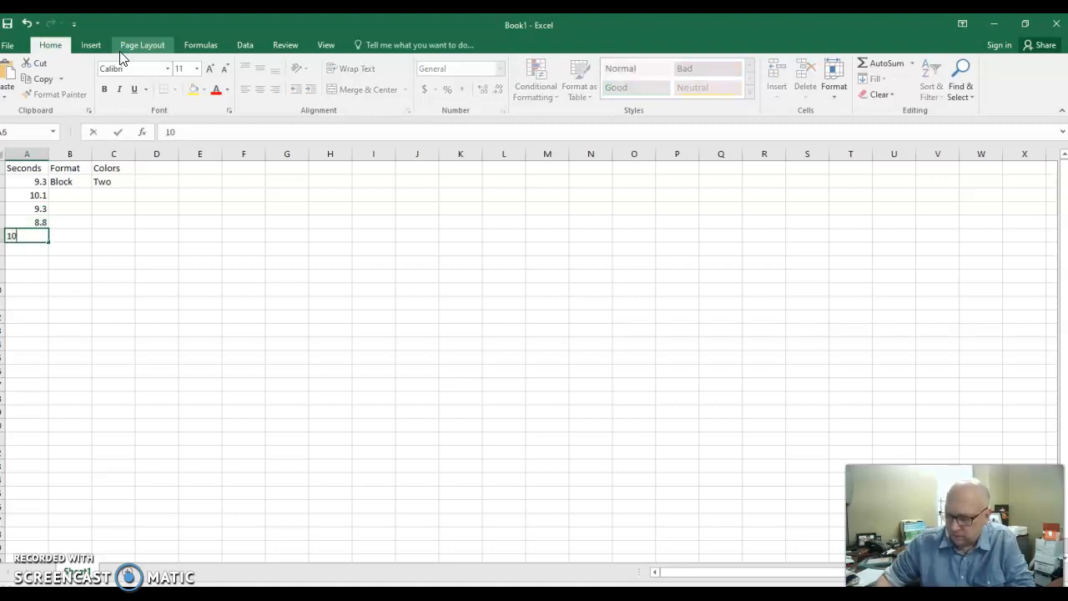
type(".4")
key("Right")
Fill the Format cells B3:B6 with Block for the remaining block times
key("Up")
key("Up")
key("Up")
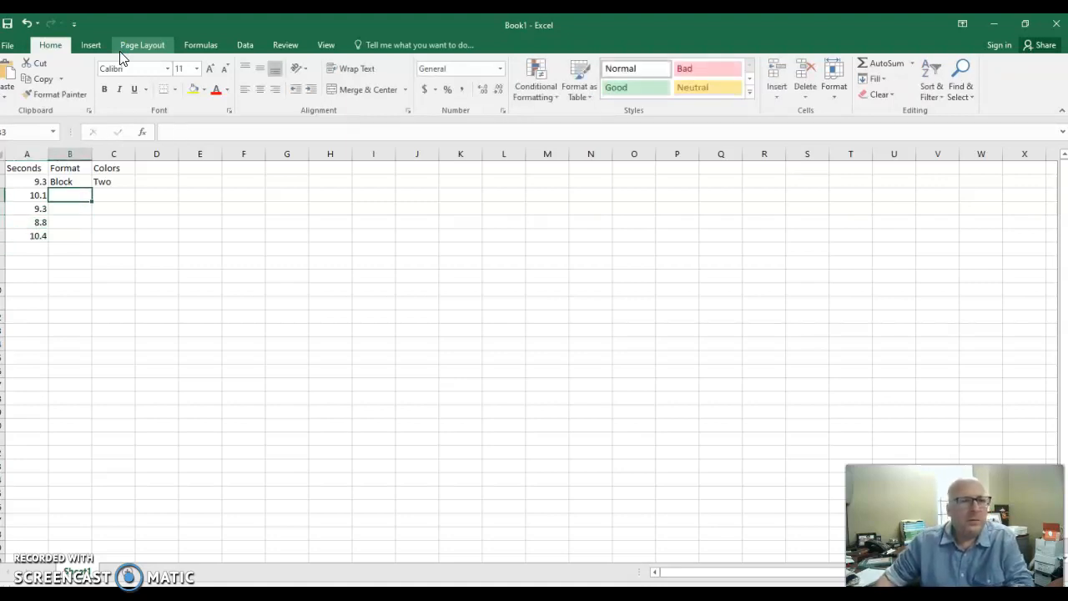
type("Block")
key("Return")
type("Block")
key("Return")
type("B")
key("Return")
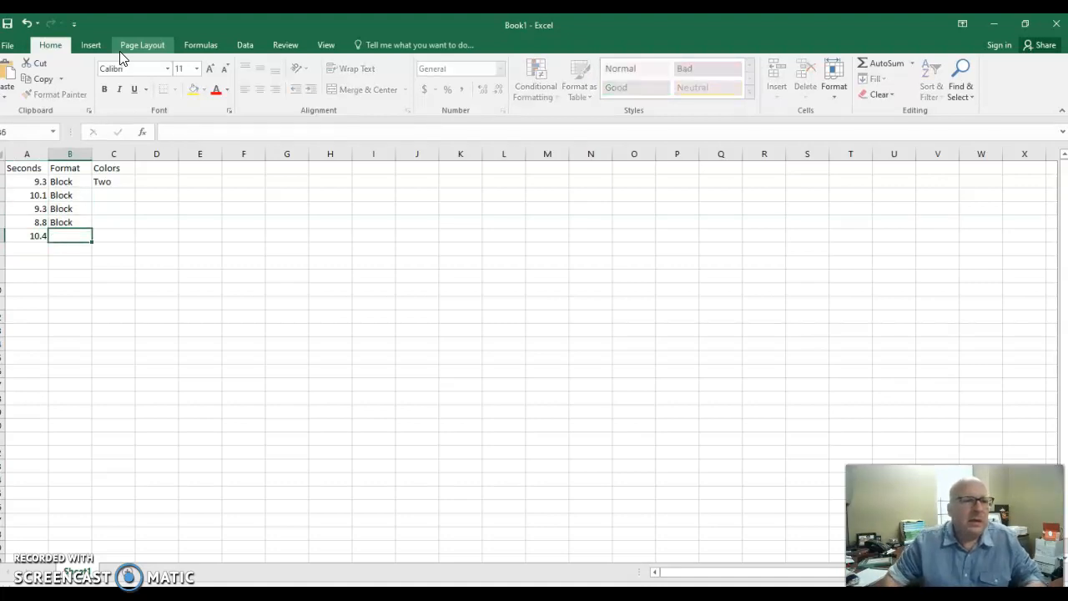
type("Block")
key("Right")
Fill the Colors cells C3:C6 with Two for the remaining block records
key("Up")
key("Up")
key("Up")
type("Two")
key("Return")
type("Two")
key("Return")
type("Two")
key("Return")
type("Two")
key("Return")
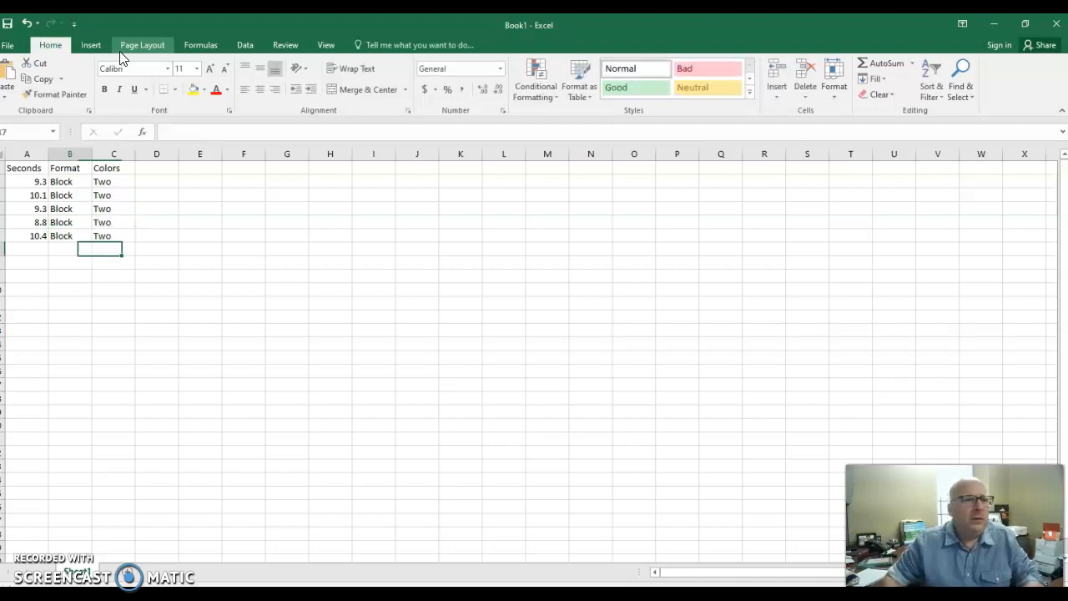
key("Left")
key("Left")
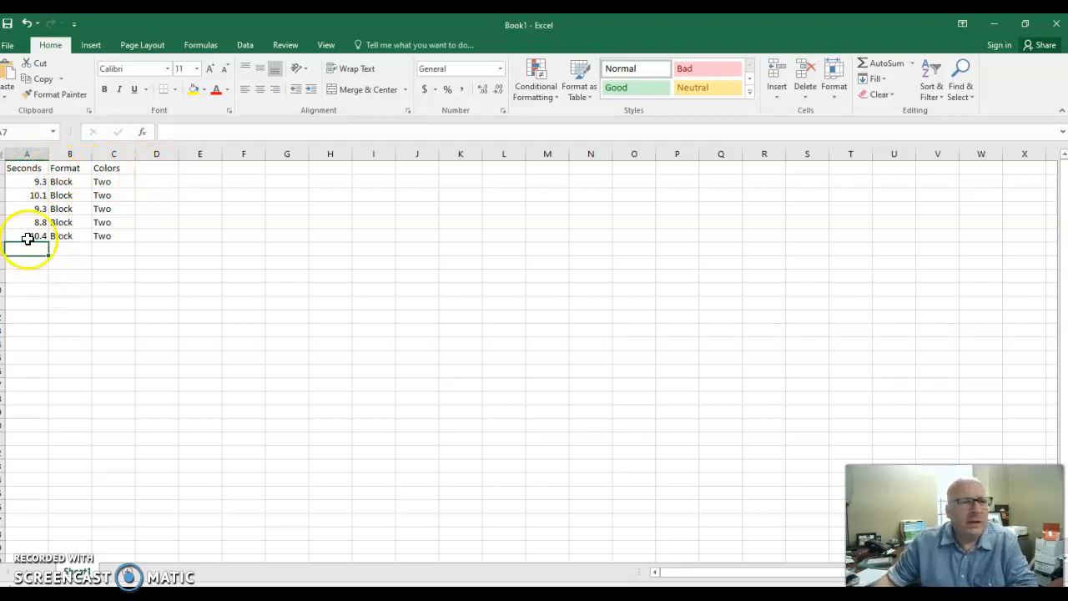
left_click_drag(21, 249, 107, 242)
left_click(42, 261)
left_click_drag(42, 260, 102, 259)
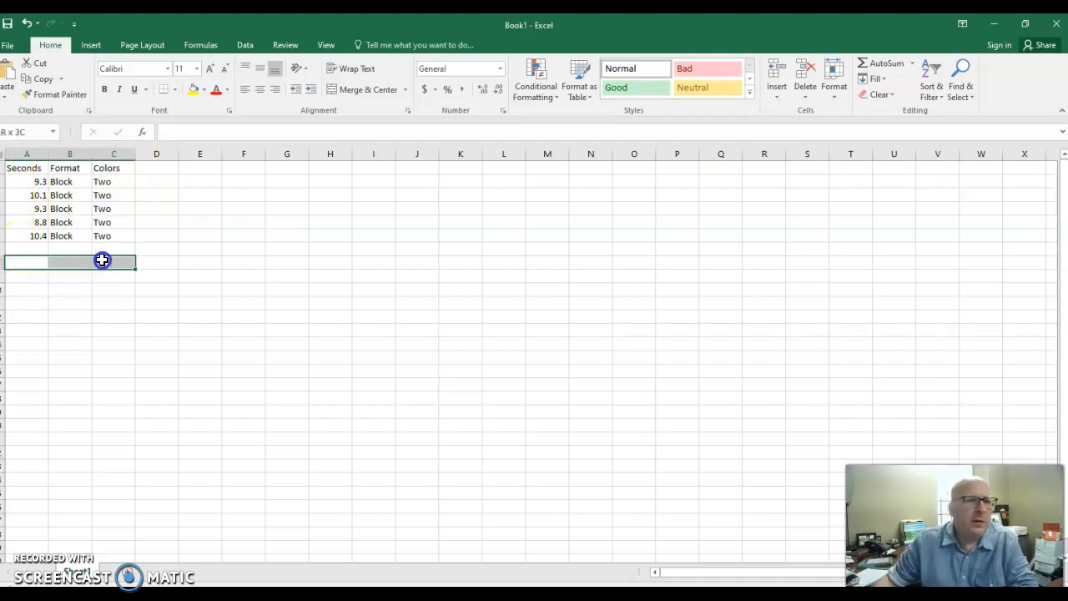
Enter the two-color Stroop times 13.1, 12.4, 11, 9 and 10.4 under Seconds in A7:A11
left_click(31, 247)
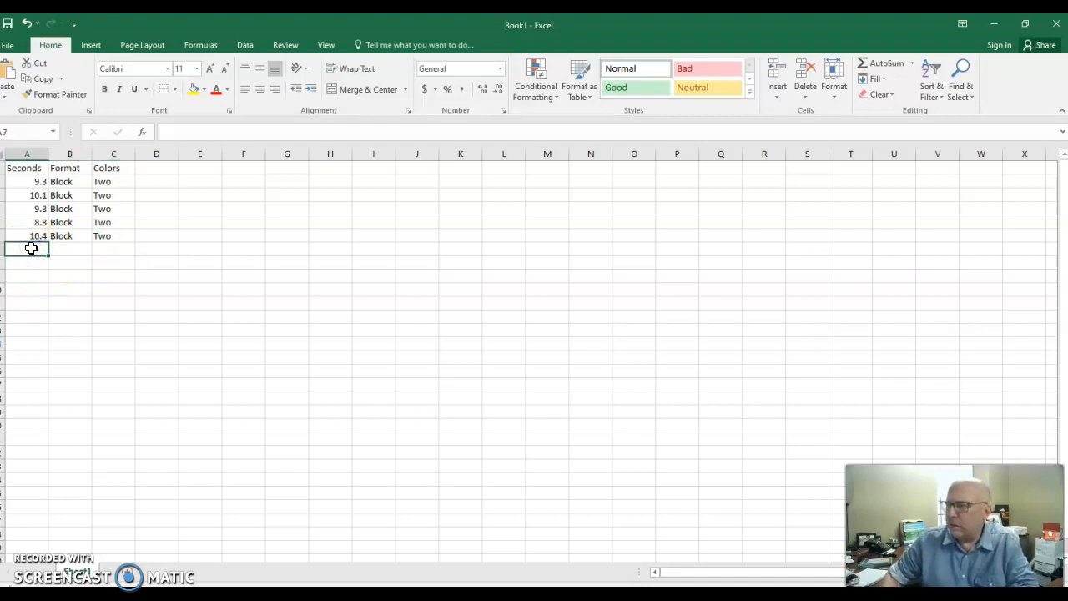
type("13.1")
key("Return")
type("12.4")
key("Return")
type("11")
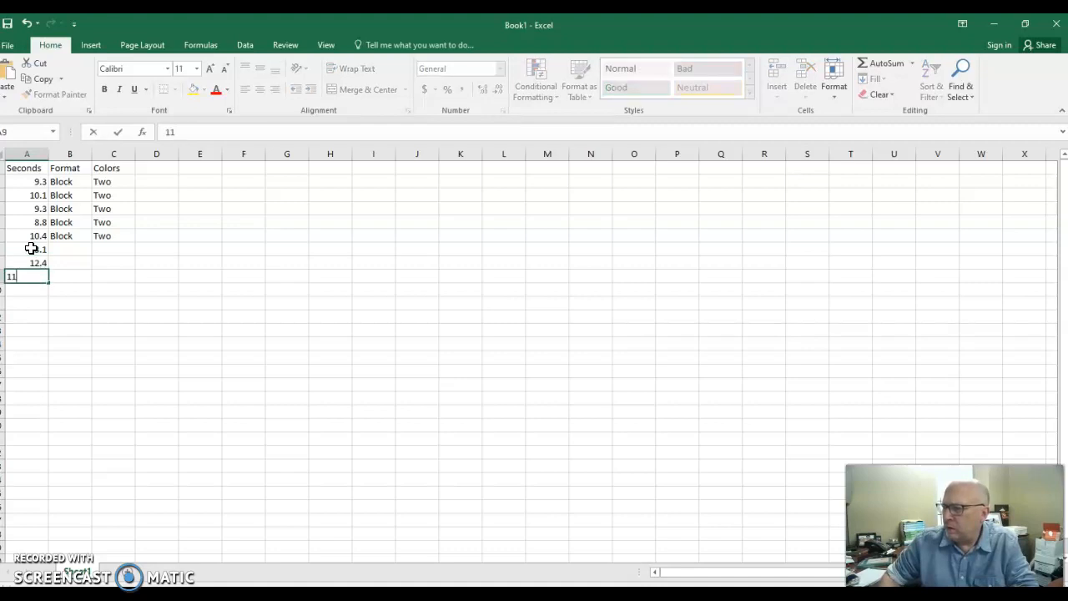
key("Return")
type("9")
key("Return")
type("10")
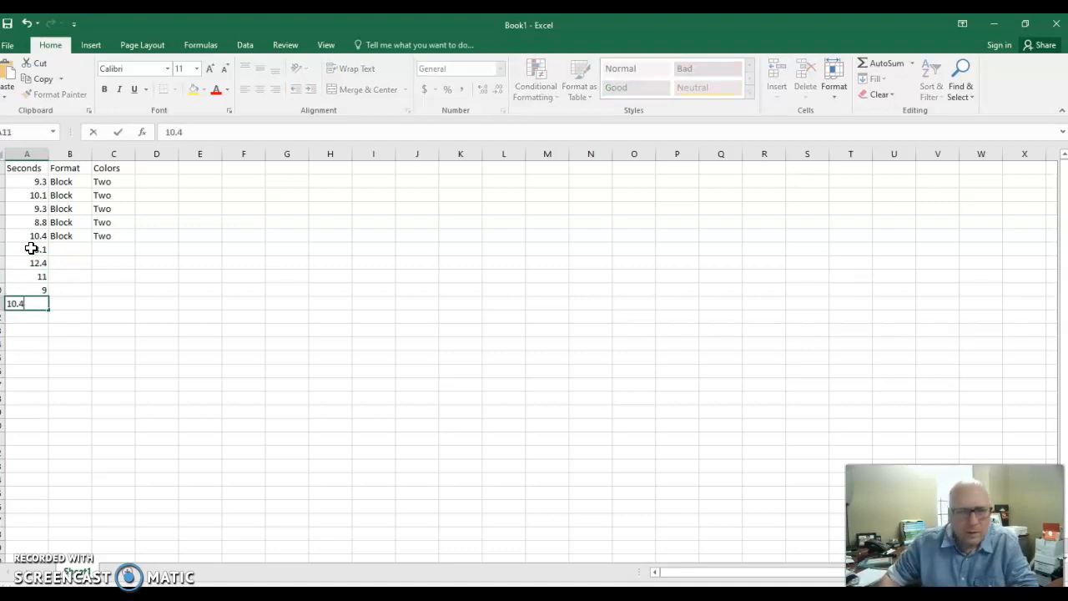
type(".4")
key("Tab")
Fill the Format cells B7:B11 with Stroop for the five Stroop times
key("Up")
key("Up")
key("Up")
key("Up")
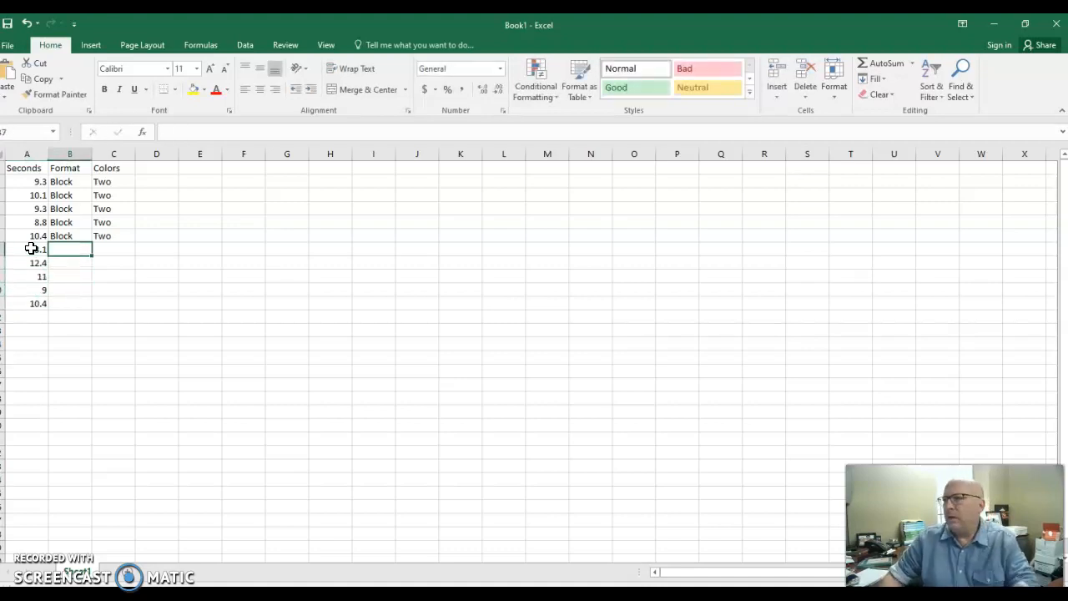
type("St")
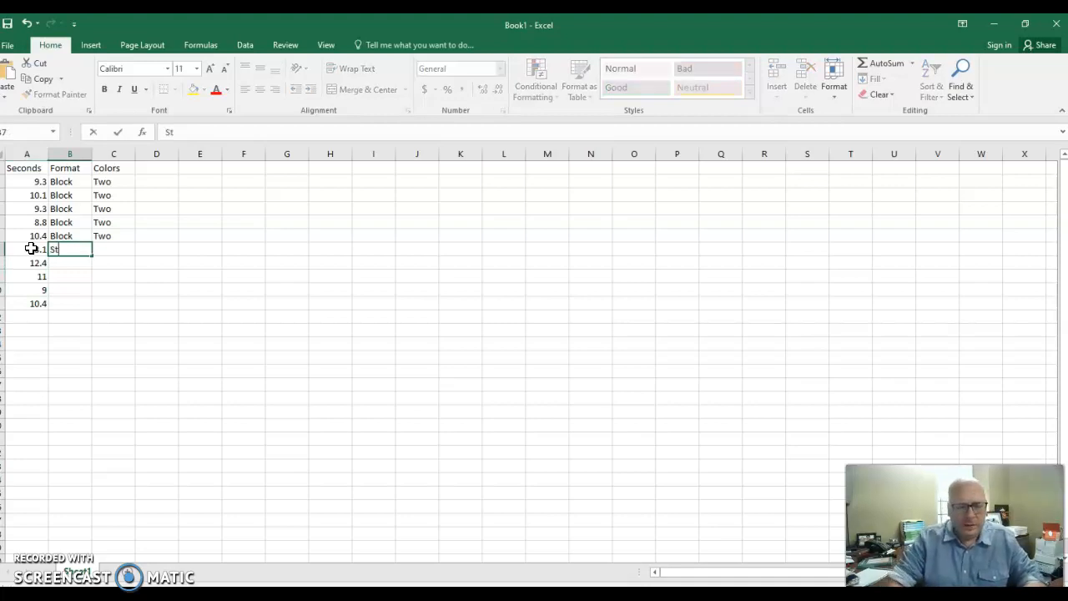
type("roop")
key("Return")
type("Stroop")
key("Return")
type("Stroop")
key("Return")
type("Stroop")
key("Return")
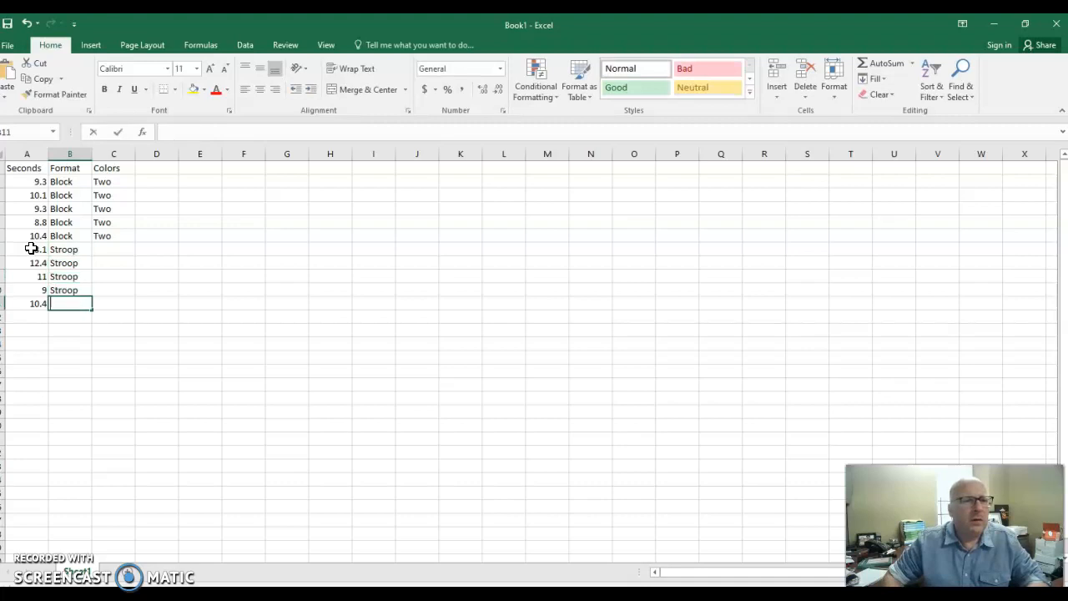
type("Stroop")
key("Tab")
Fill the Colors cells C7:C11 with Two for the five Stroop records
key("Up")
key("Up")
key("Up")
key("Up")
type("Two")
key("Return")
type("Two")
key("Return")
type("Two")
key("Return")
type("Two")
key("Return")
type("Two")
key("Return")
key("Left")
key("Left")
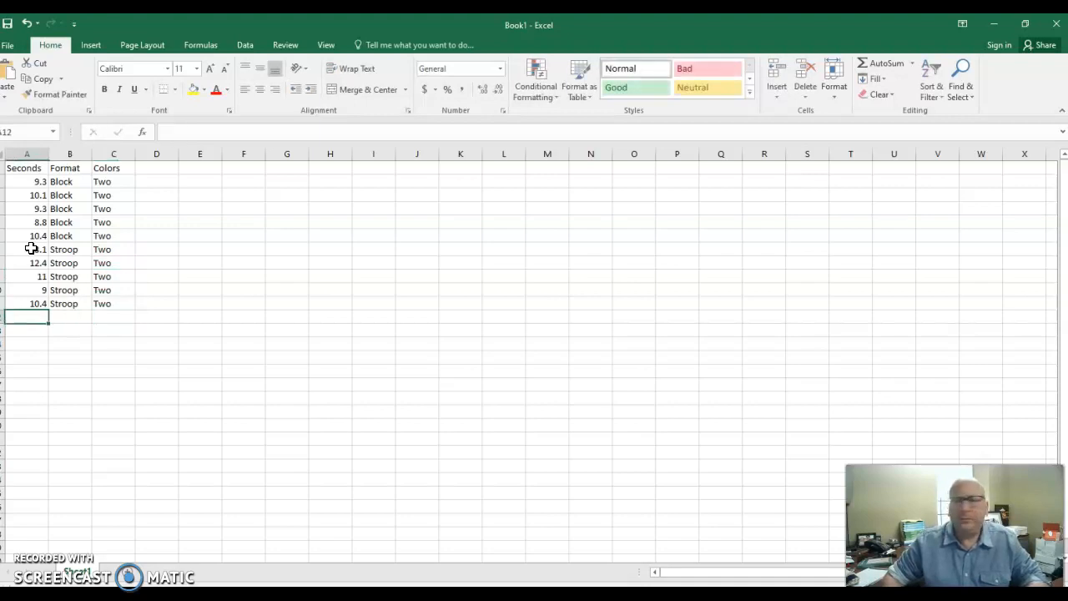
Enter the six-color block times 12.2, 11.1, 10.4, 9.7 and 10.1 under Seconds in A12:A16
type("12.2")
key("Return")
type("111")
key("Return")
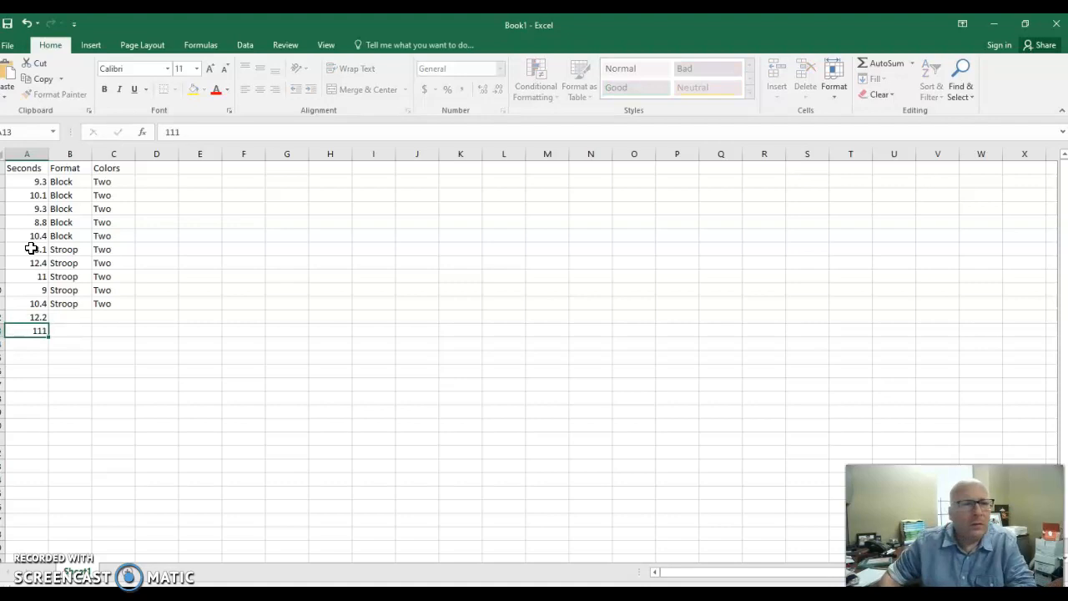
key("Up")
type("11.1")
key("Return")
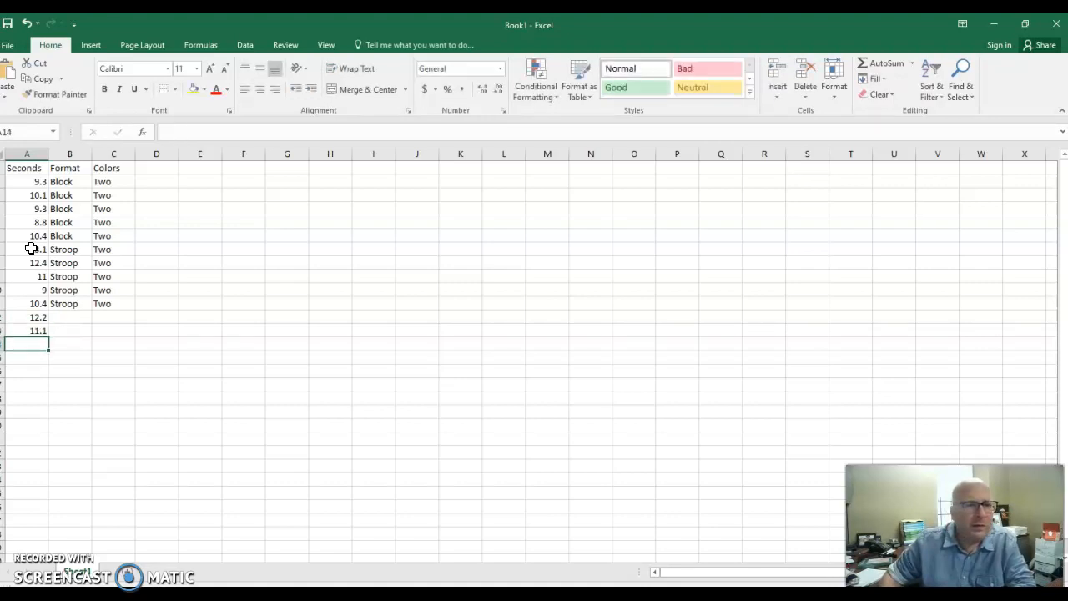
type("10")
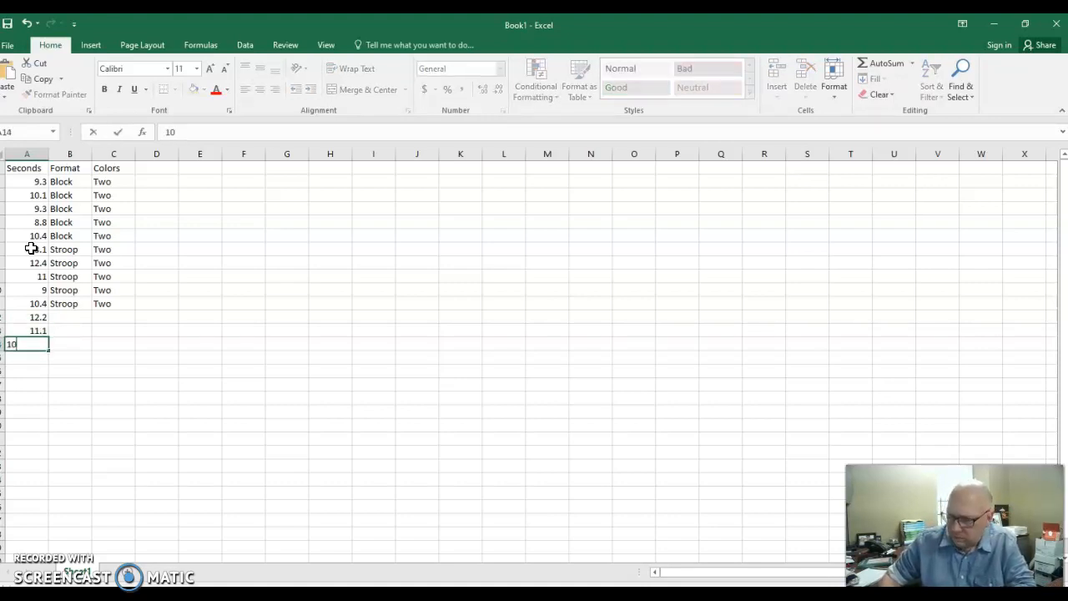
type(".4")
key("Return")
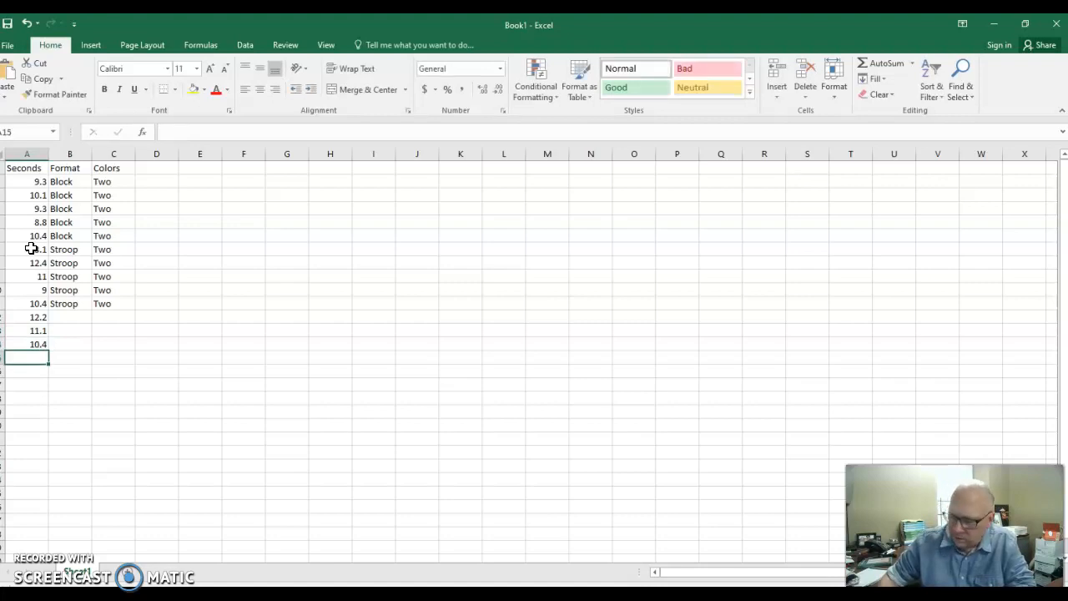
type("9.7")
key("Return")
type("10")
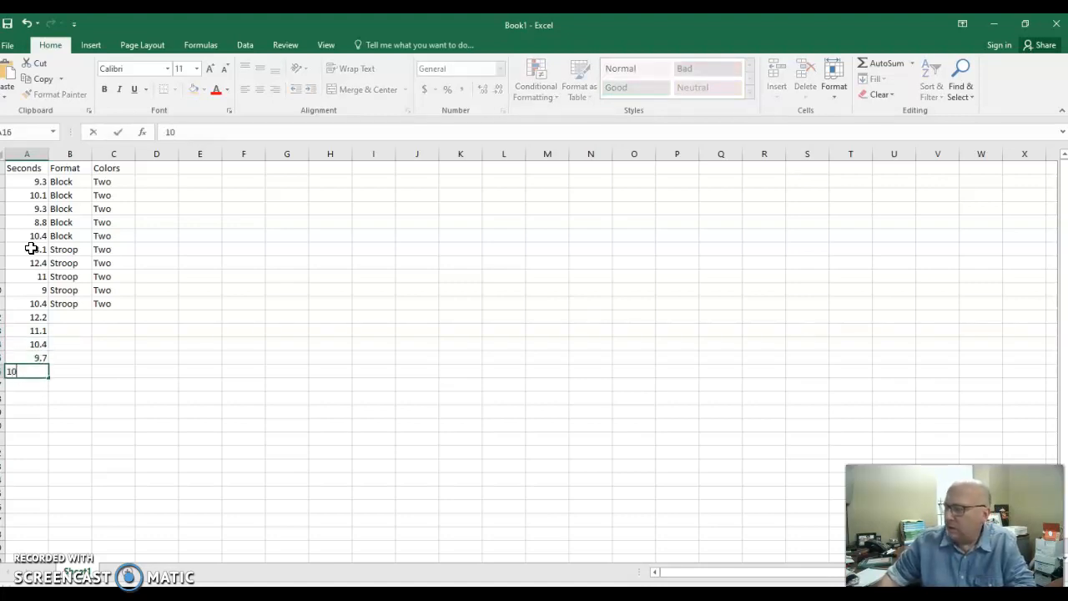
key("Tab")
Fill the Format cells B12:B16 with Block for the five new block times
key("Up")
key("Up")
key("Up")
key("Up")
key("Up")
key("Down")
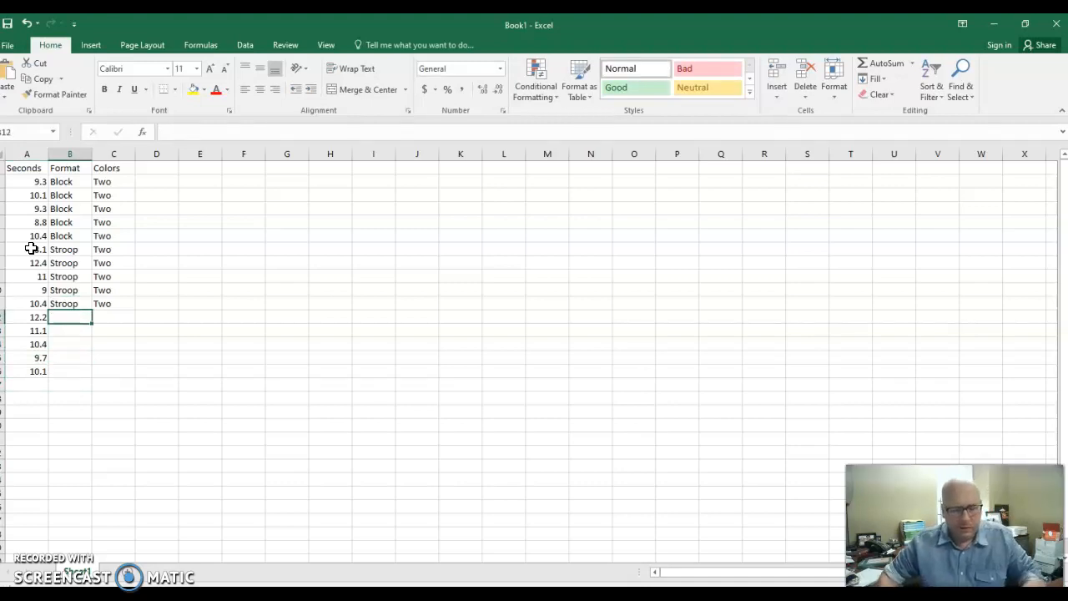
type("Block")
key("Return")
type("Block")
key("Return")
type("block")
key("Return")
type("b")
key("Return")
type("b")
key("Tab")
Fill the Colors cells C12:C21 with Six for the block records and the five Stroop rows below them
key("Up")
key("Up")
key("Up")
key("Up")
type("Six")
key("Return")
type("s s s")
key("Return")
type("s")
key("Return")
type("s s s s s")
Fill the Format cells B17:B21 with Stroop for the six-color Stroop records
key("Up")
key("Up")
key("Up")
key("Up")
key("Left")
type("s s s s s")
Enter the six-color Stroop times 17, 20.1, 13.4, 15.5 and 16.9 under Seconds in A17:A21
key("Left")
key("Up")
key("Up")
key("Up")
key("Up")
key("Up")
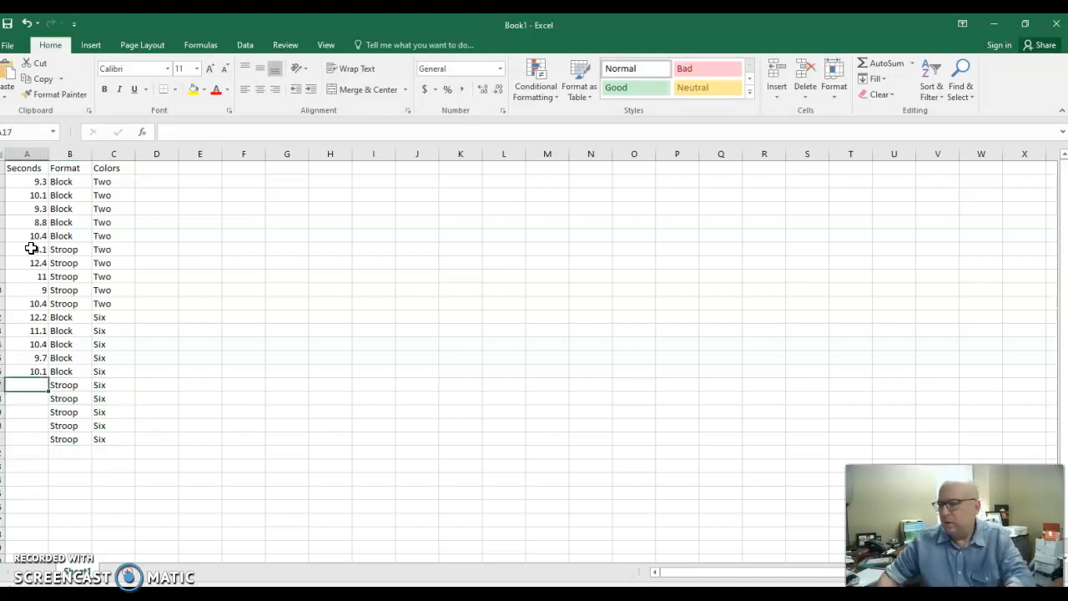
type("17")
key("Return")
type("20.1")
key("Return")
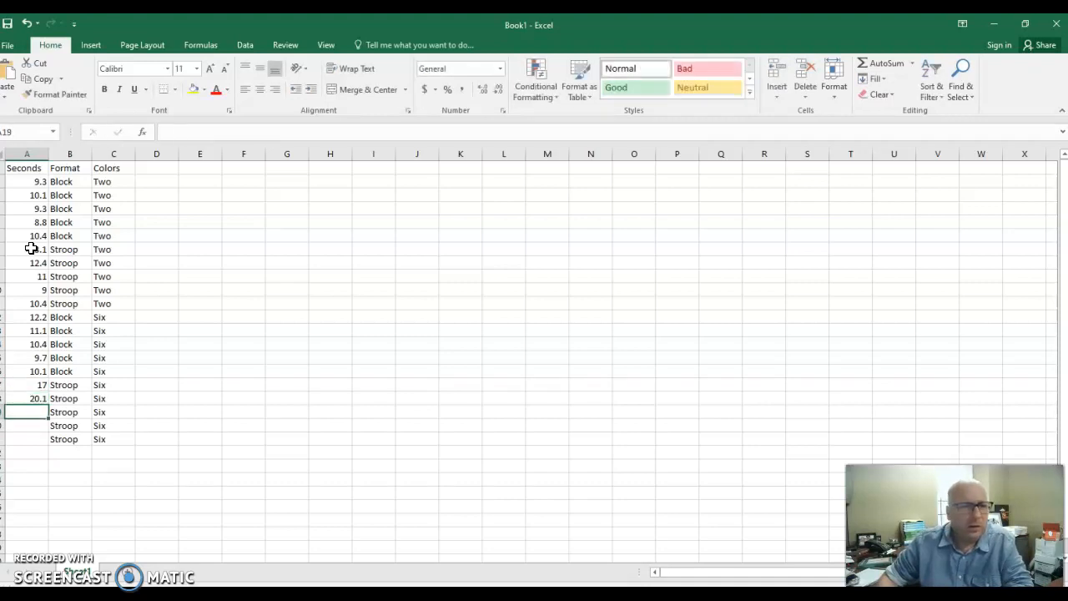
type("13.4")
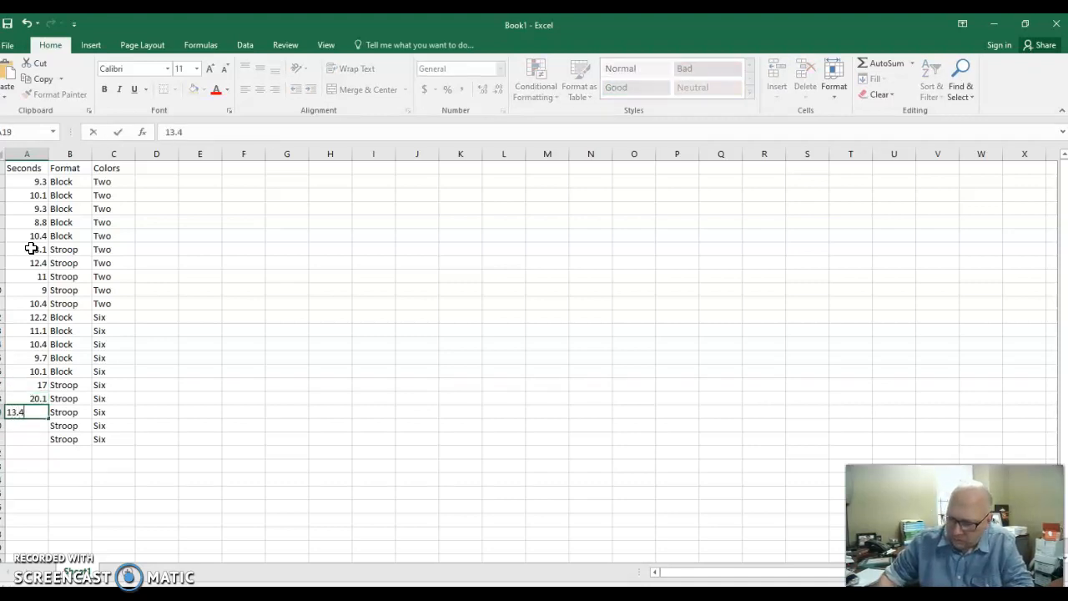
key("Return")
type("15.5")
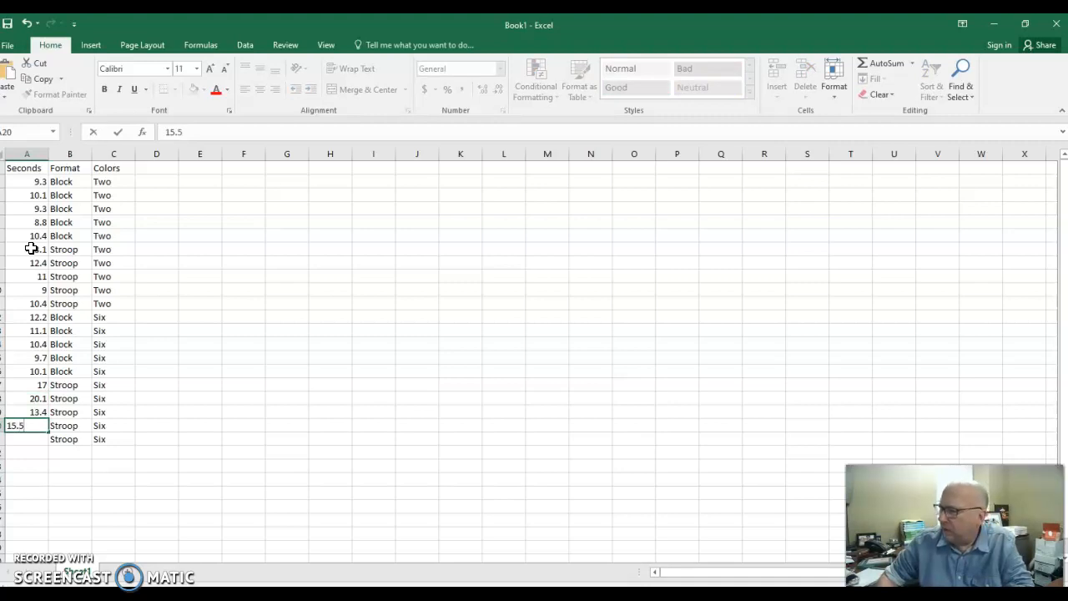
key("Return")
type("16.9")
key("Return")
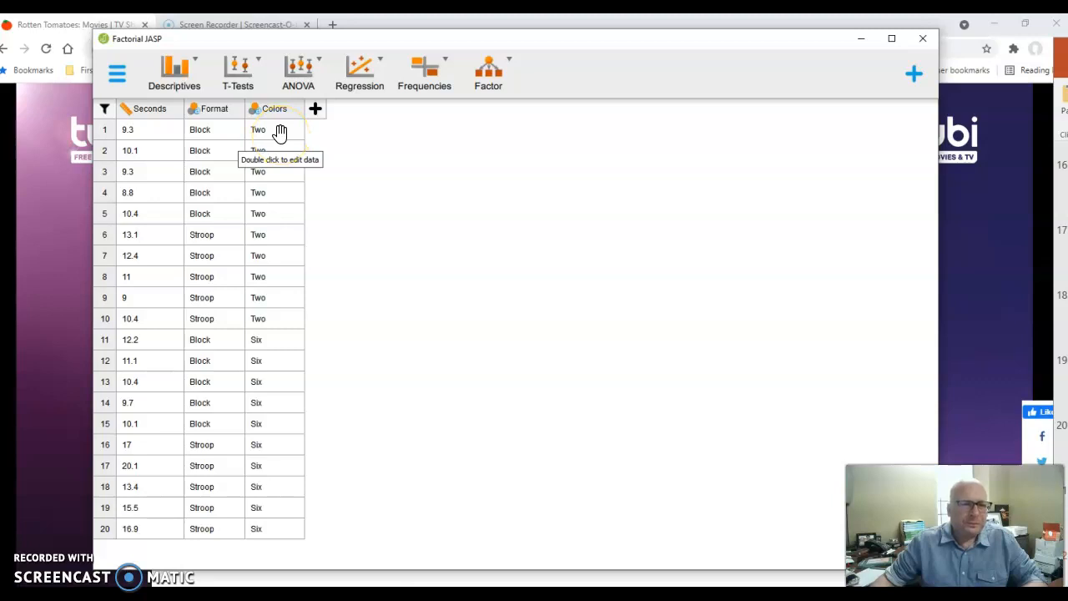
In JASP, set up a classical ANOVA with Seconds as the dependent variable and Format and Colors as fixed factors
left_click(322, 66)
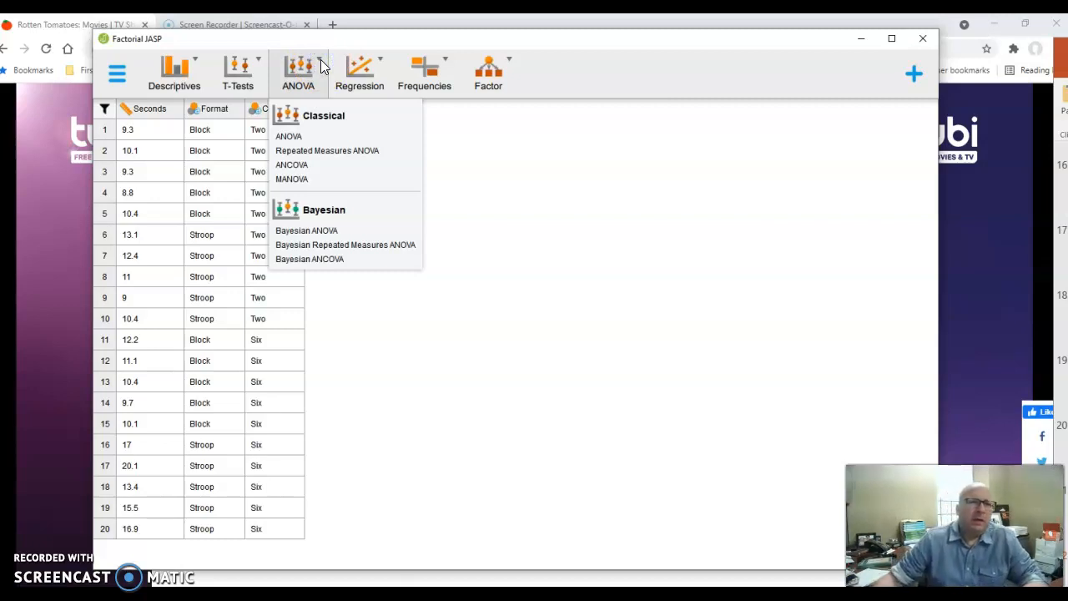
left_click(289, 137)
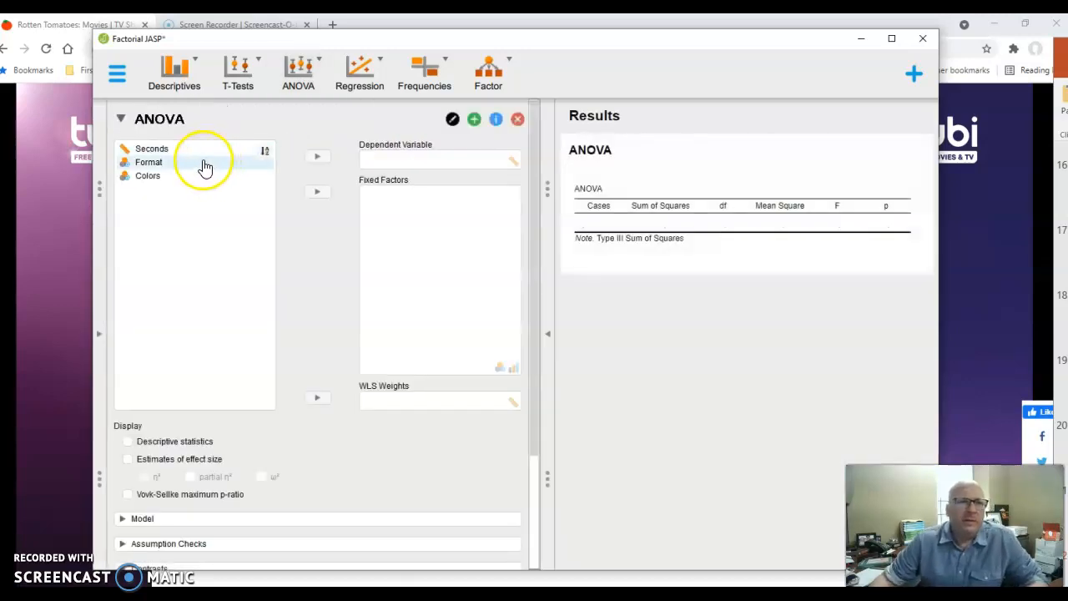
left_click(186, 149)
left_click(317, 156)
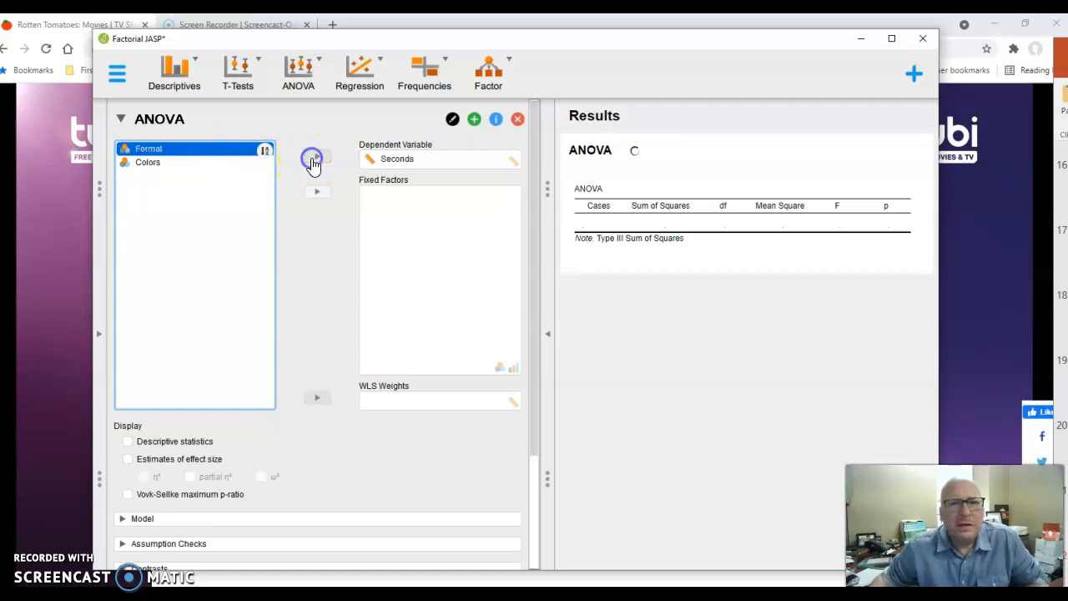
left_click(165, 162, "shift")
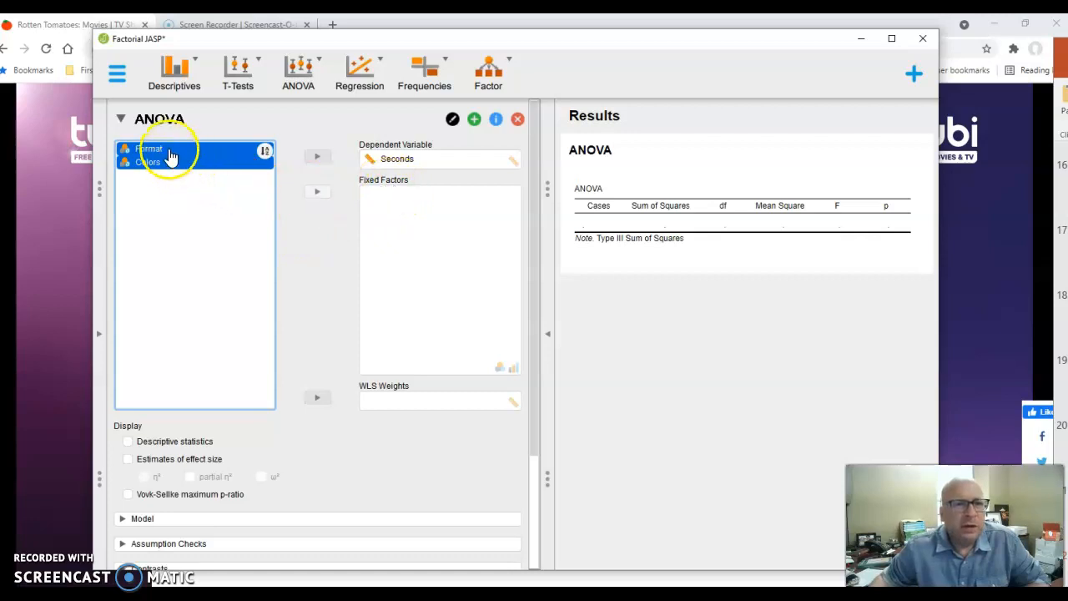
left_click(314, 196)
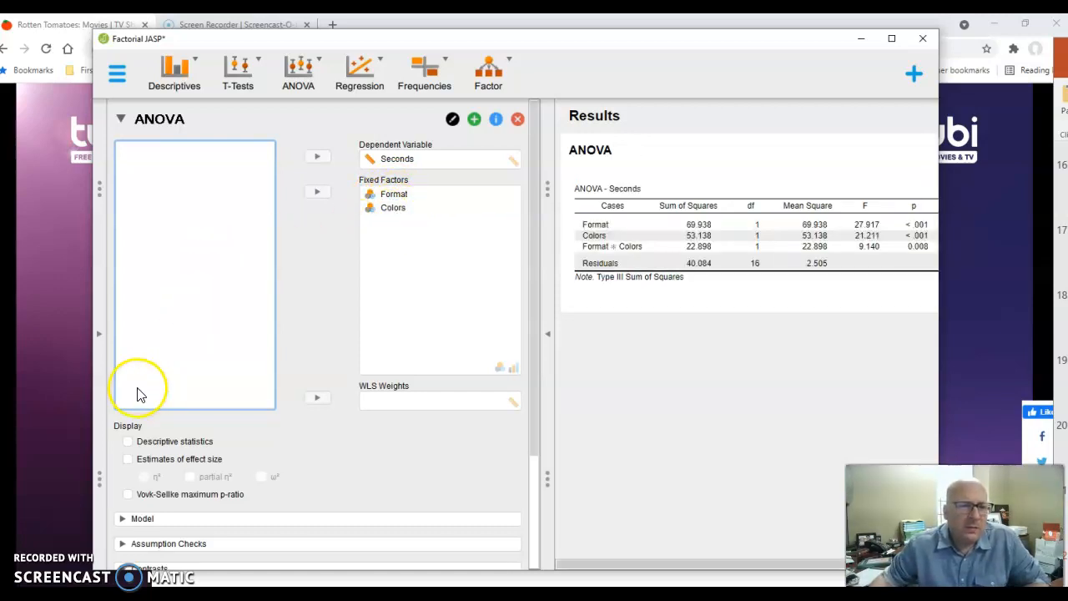
Add descriptive statistics and partial η² effect size estimates to the ANOVA output, and widen the window to fit the results table
left_click(131, 448)
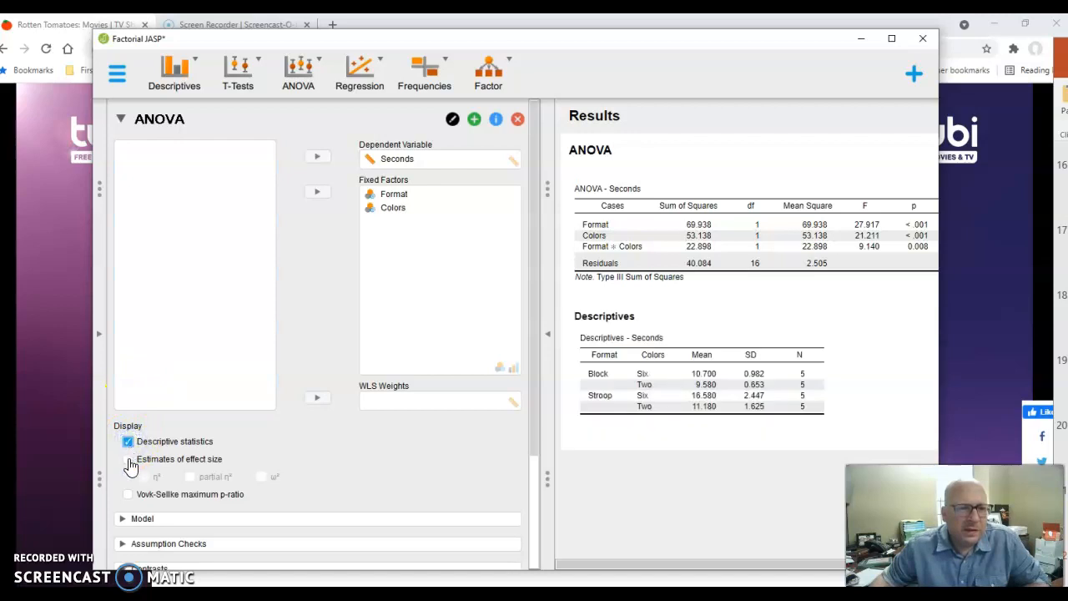
left_click(129, 464)
left_click(144, 482)
left_click(191, 479)
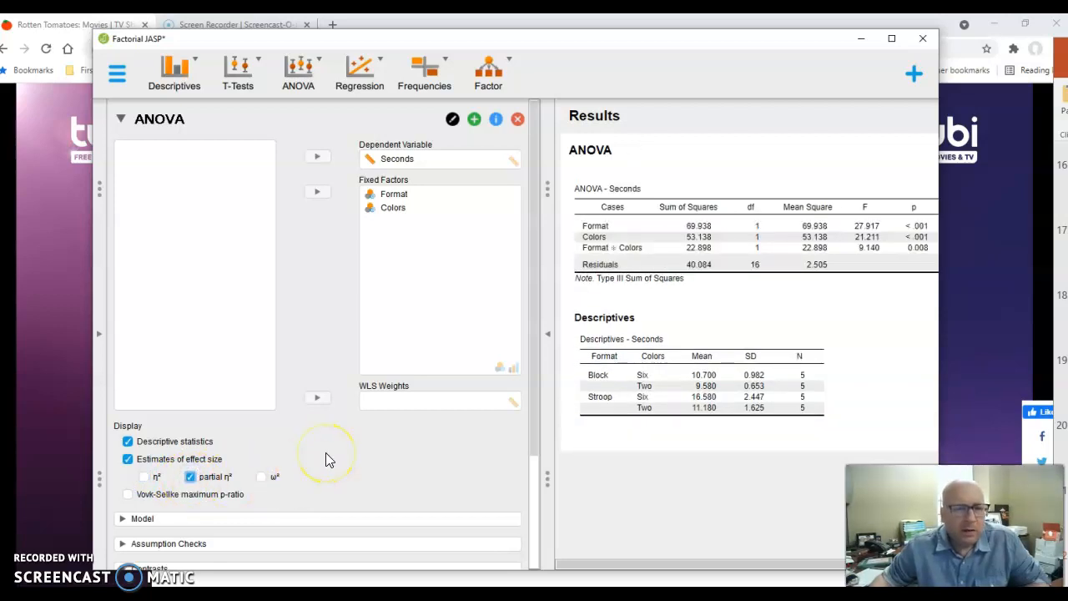
left_click_drag(659, 38, 572, 35)
left_click_drag(856, 27, 1050, 31)
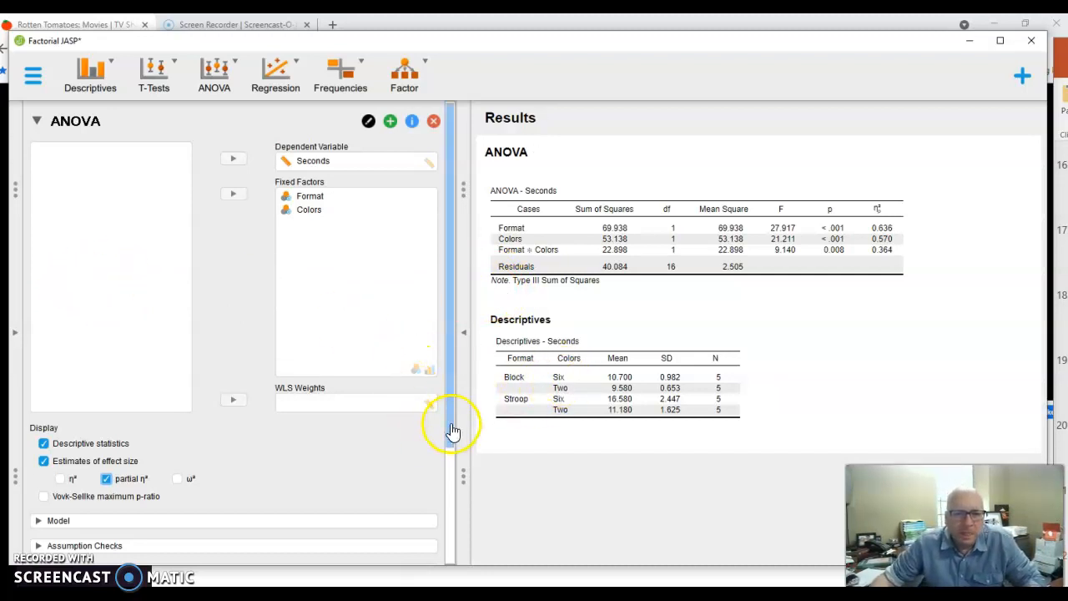
Create a descriptives plot with Format on the horizontal axis, Colors as separate lines, and 95% confidence interval error bars
left_click_drag(451, 431, 436, 568)
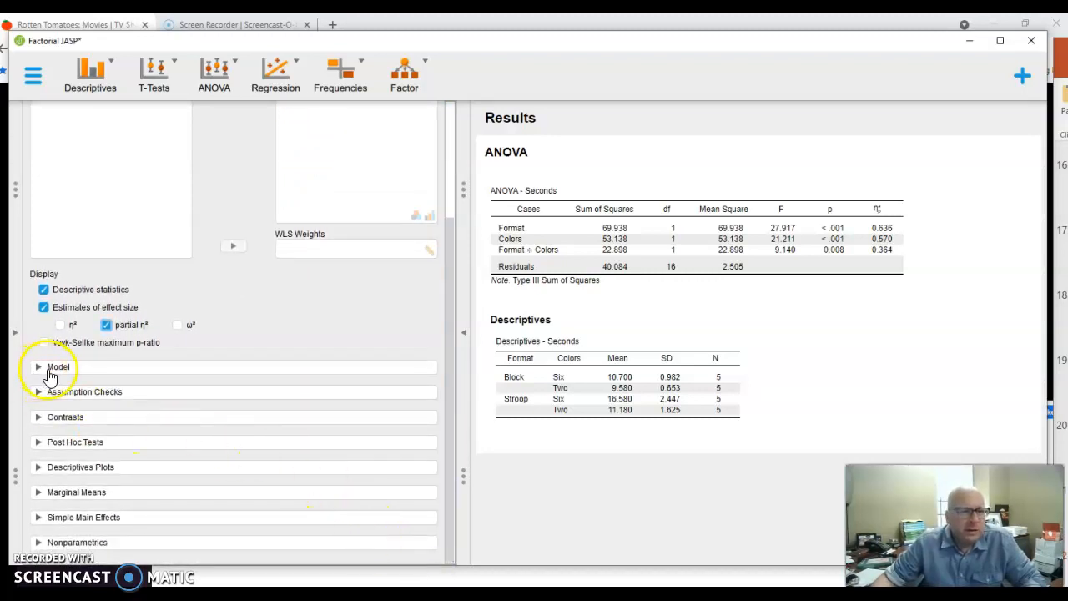
left_click(69, 472)
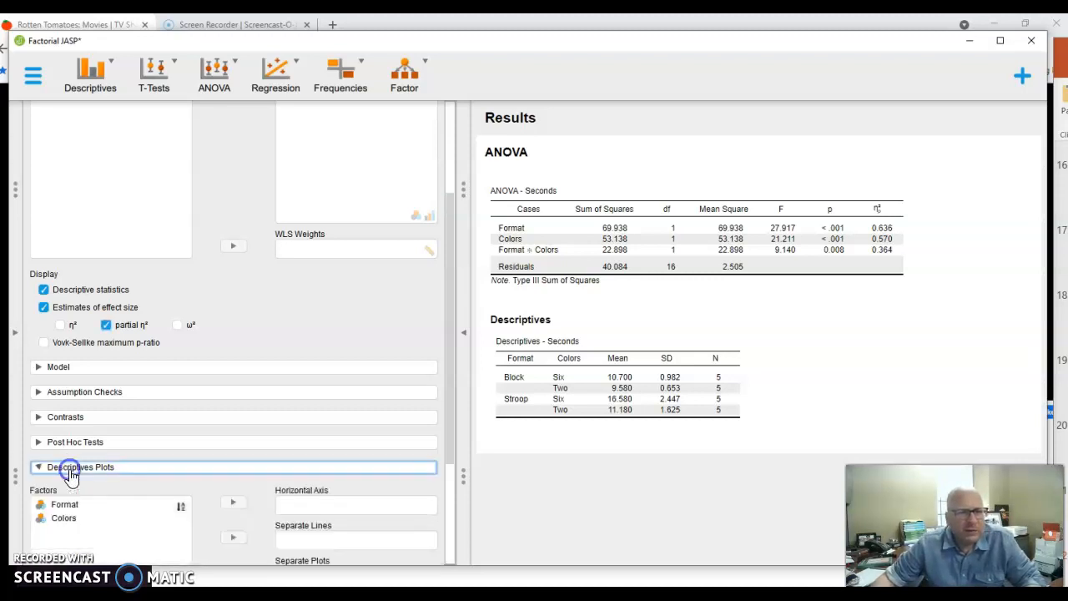
scroll(77, 460, "down", 3)
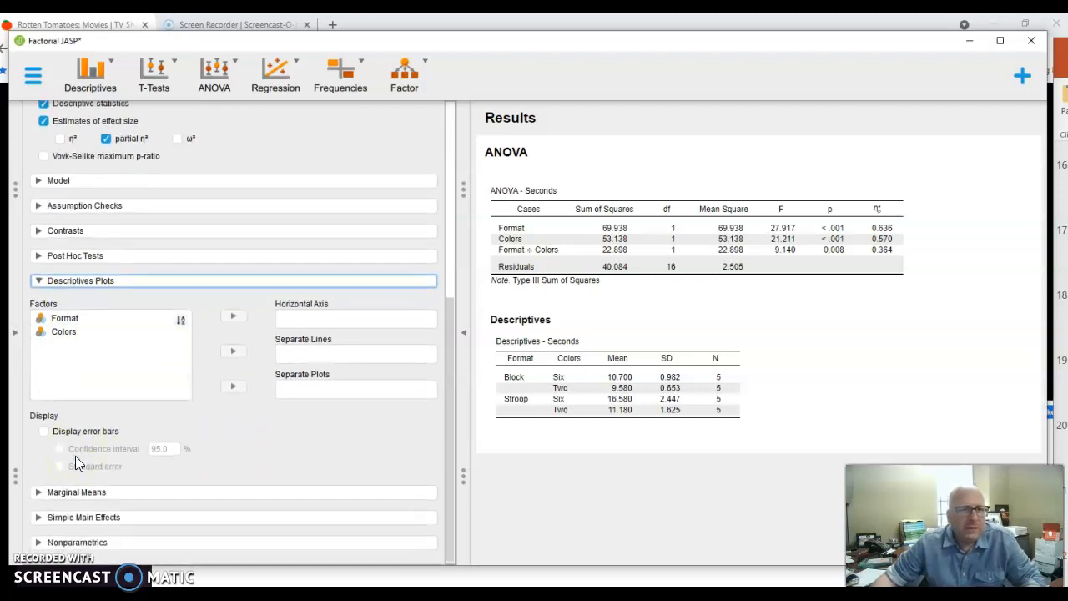
left_click(67, 332)
left_click(68, 319)
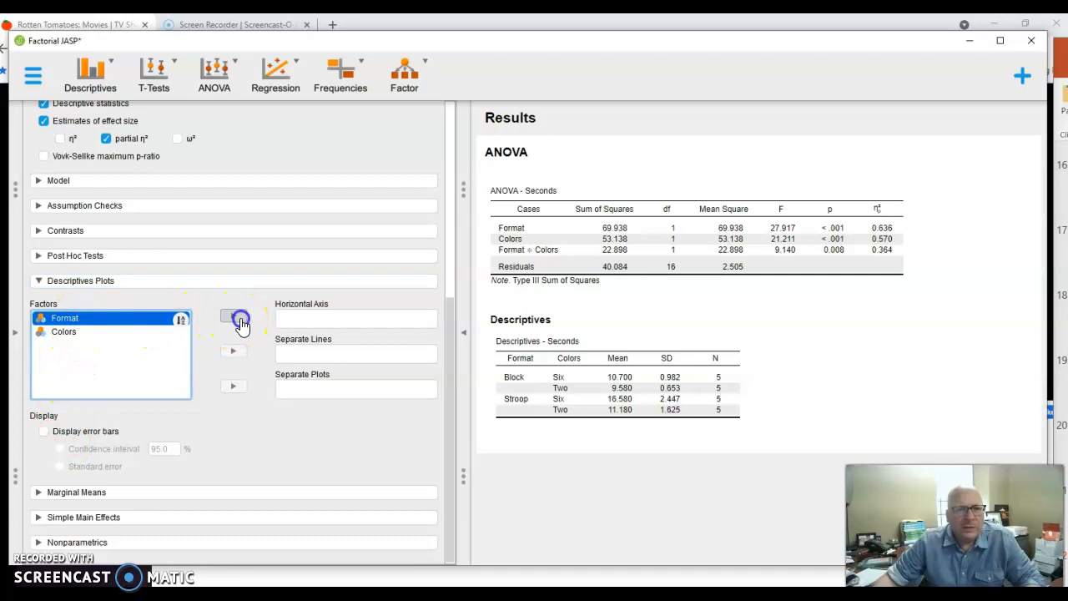
left_click(234, 318)
left_click(233, 351)
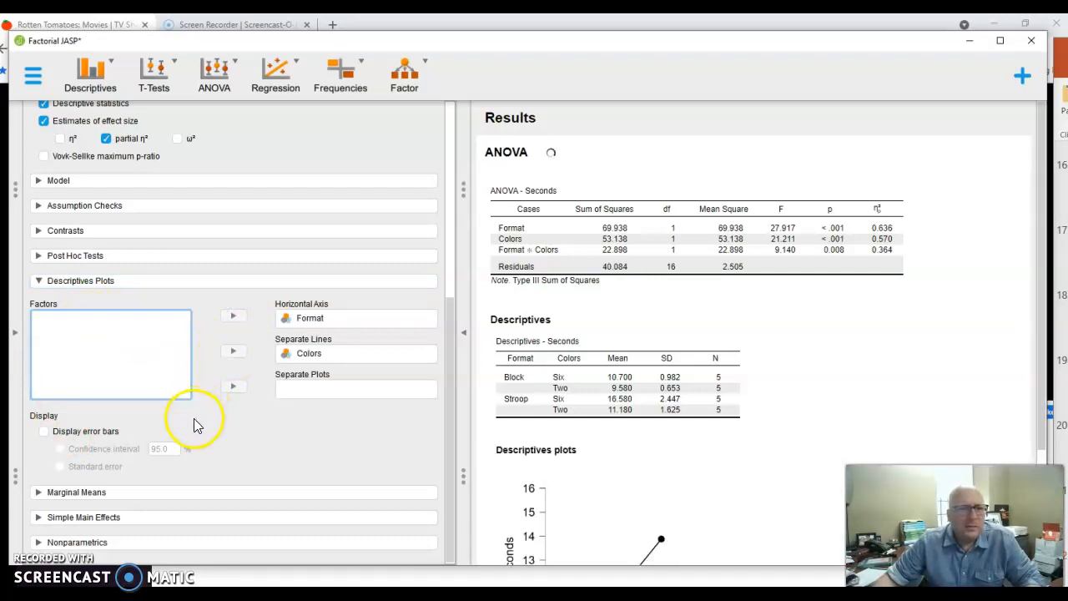
left_click(44, 433)
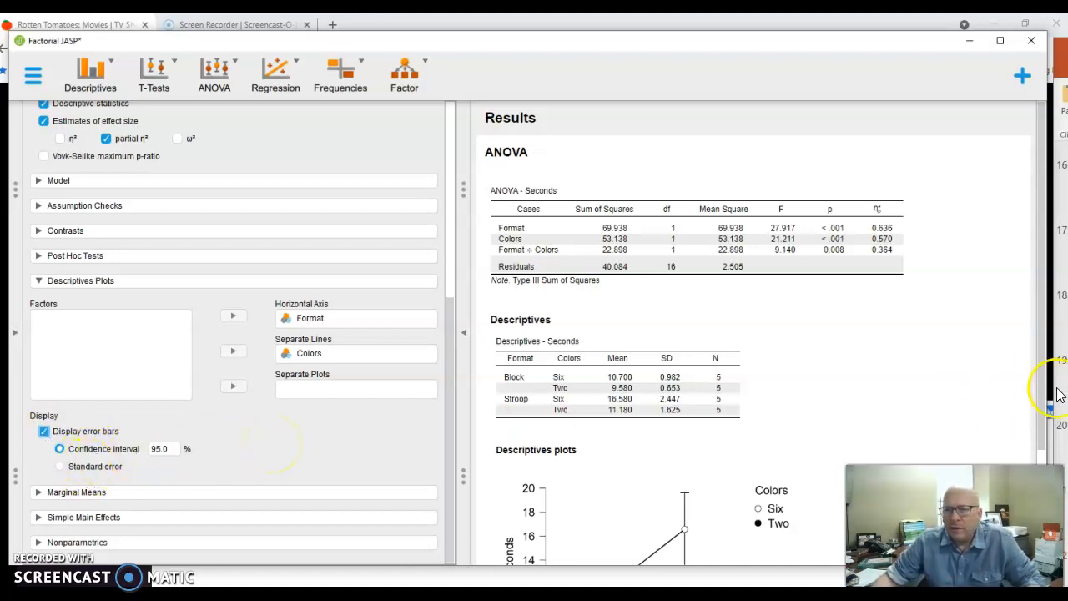
left_click_drag(1040, 347, 1045, 427)
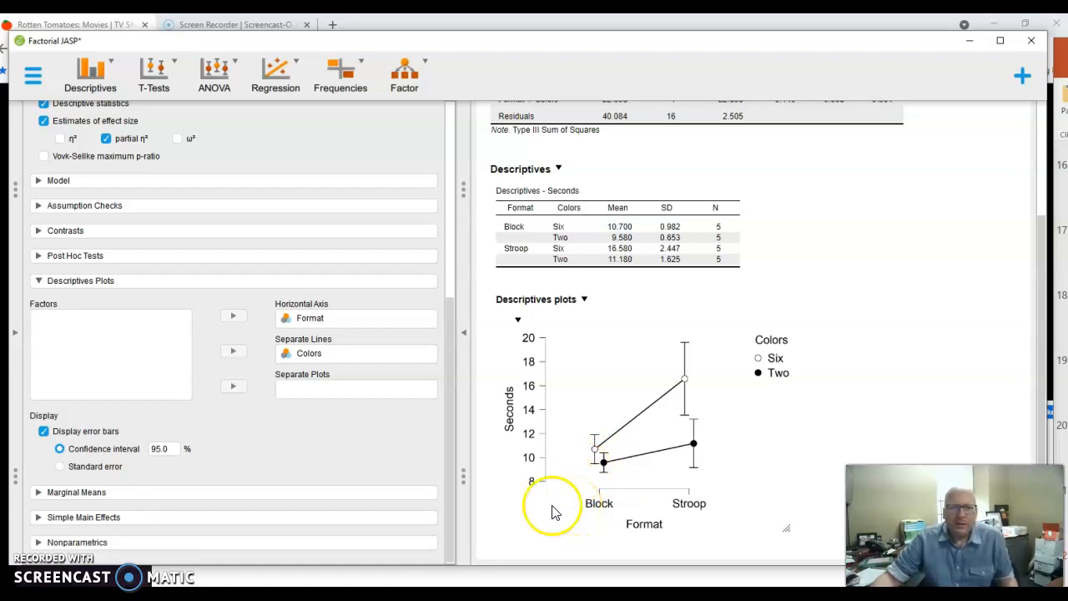
Examine the copy options available for the descriptives plot, the Descriptives section and the whole ANOVA output
left_click(585, 301)
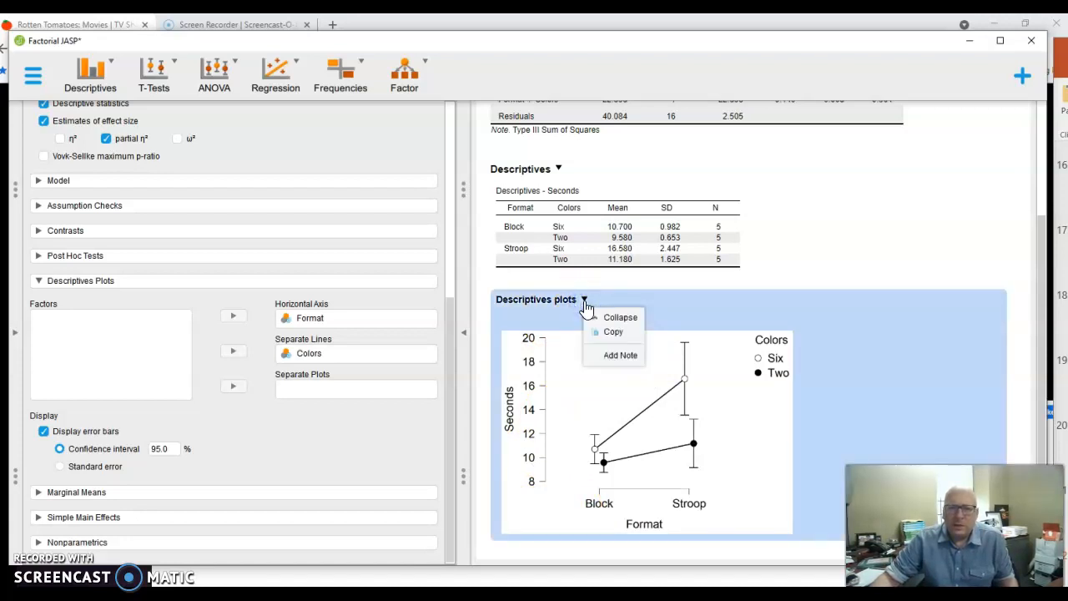
left_click(614, 334)
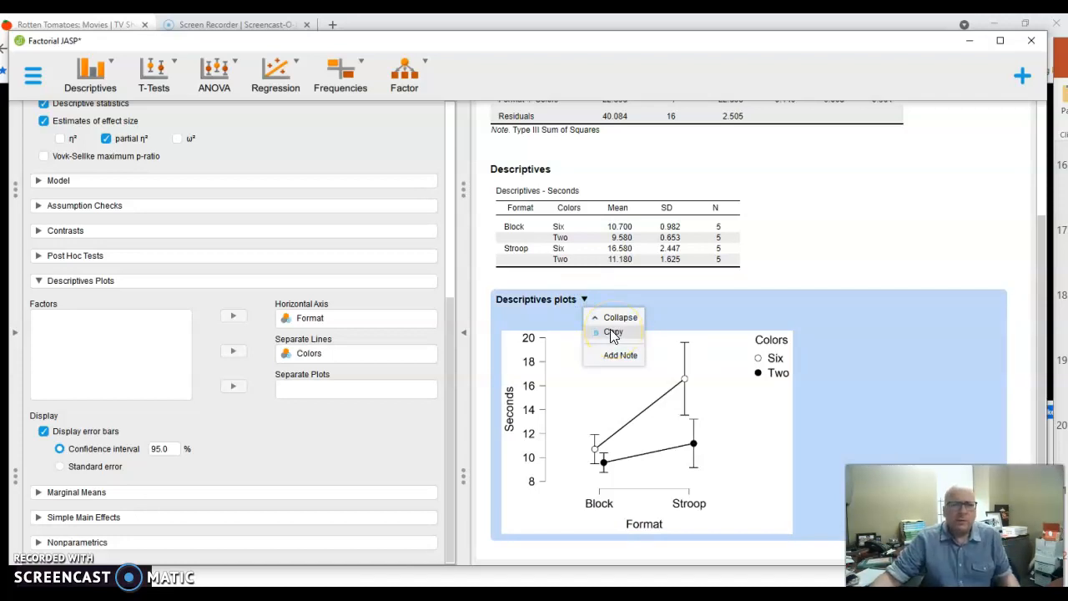
left_click(576, 181)
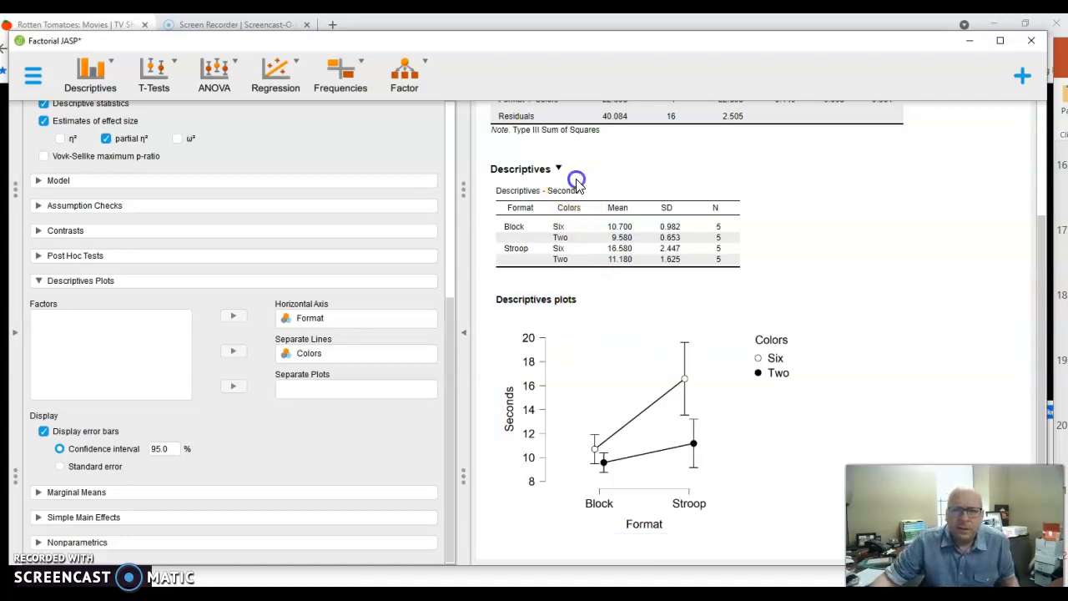
left_click(558, 169)
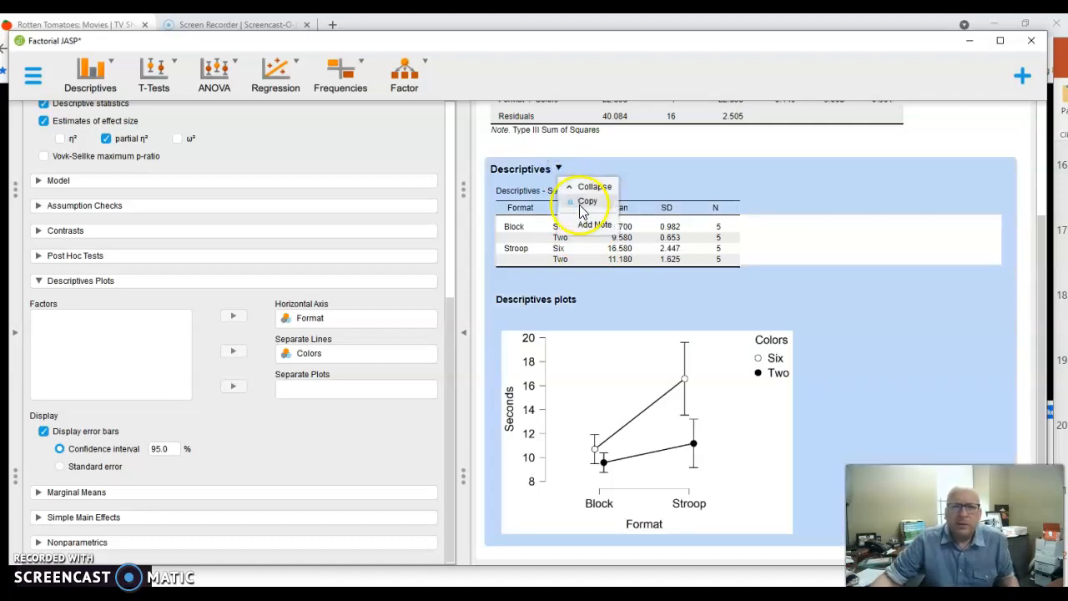
scroll(776, 301, "up", 3)
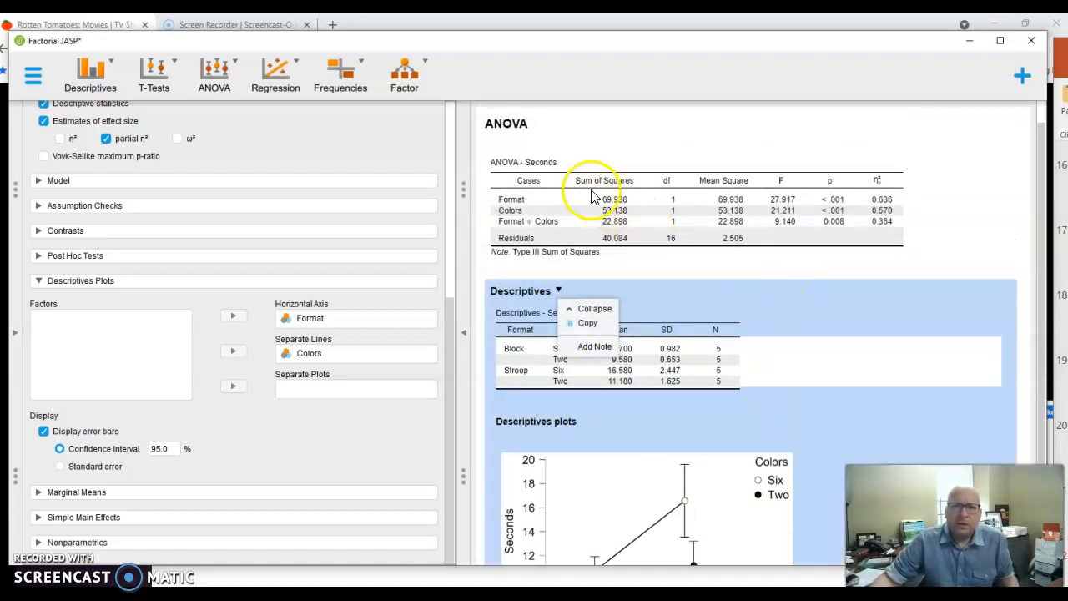
left_click(576, 195)
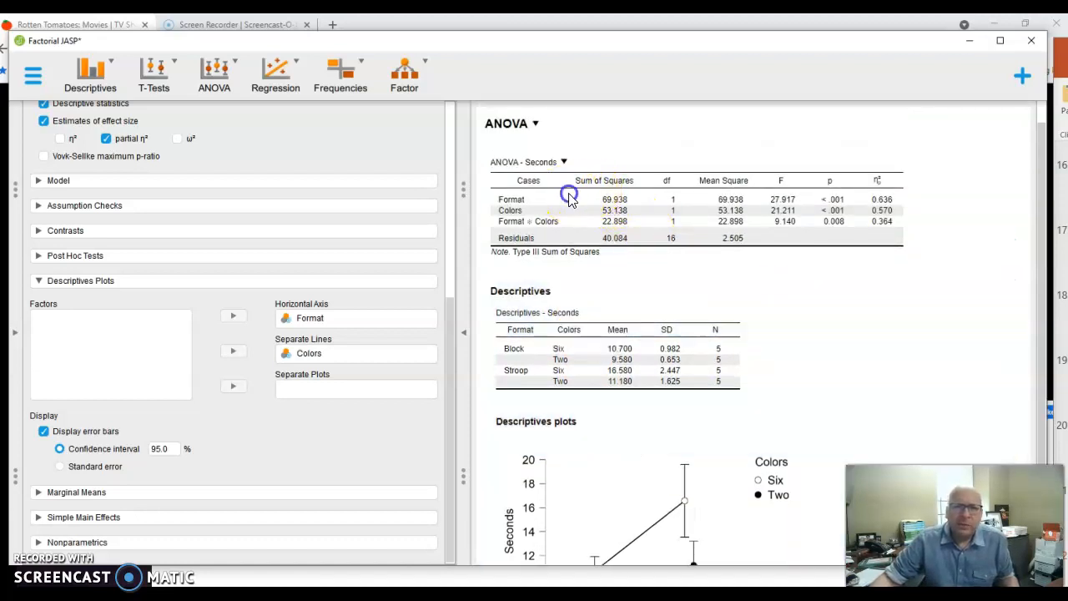
left_click(536, 125)
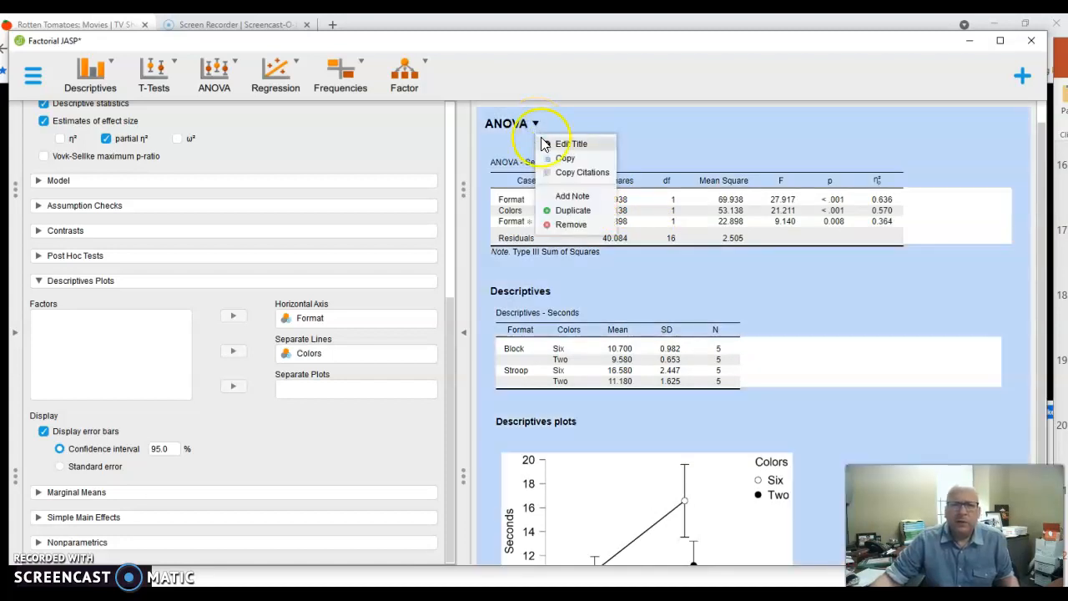
left_click(570, 173)
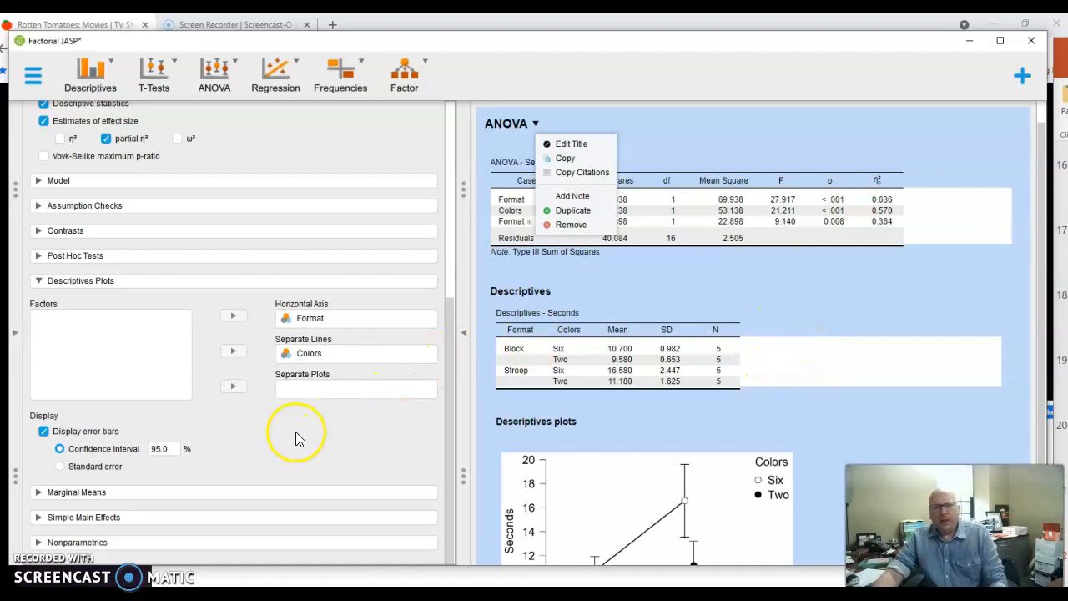
left_click(400, 452)
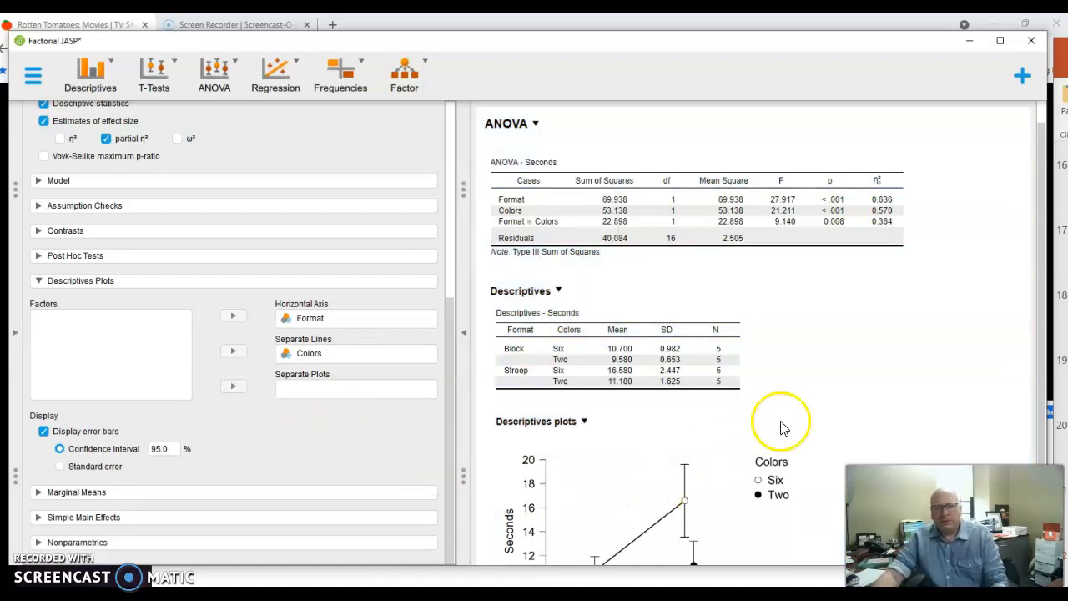
Remove Format from the horizontal axis and Colors from the separate lines of the descriptives plot
scroll(834, 409, "down", 2)
scroll(841, 404, "up", 2)
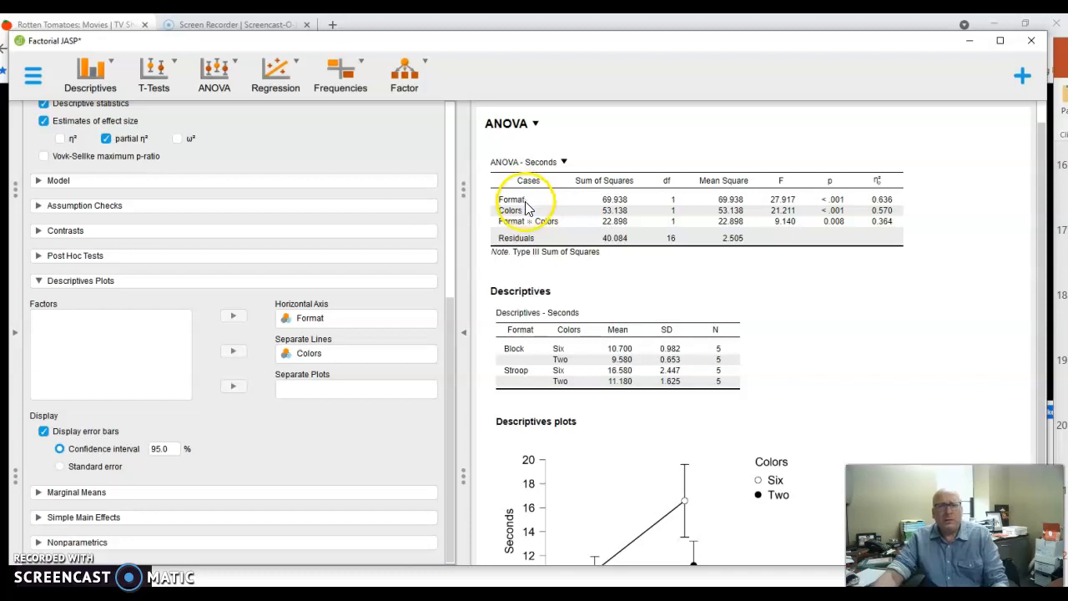
scroll(717, 352, "down", 3)
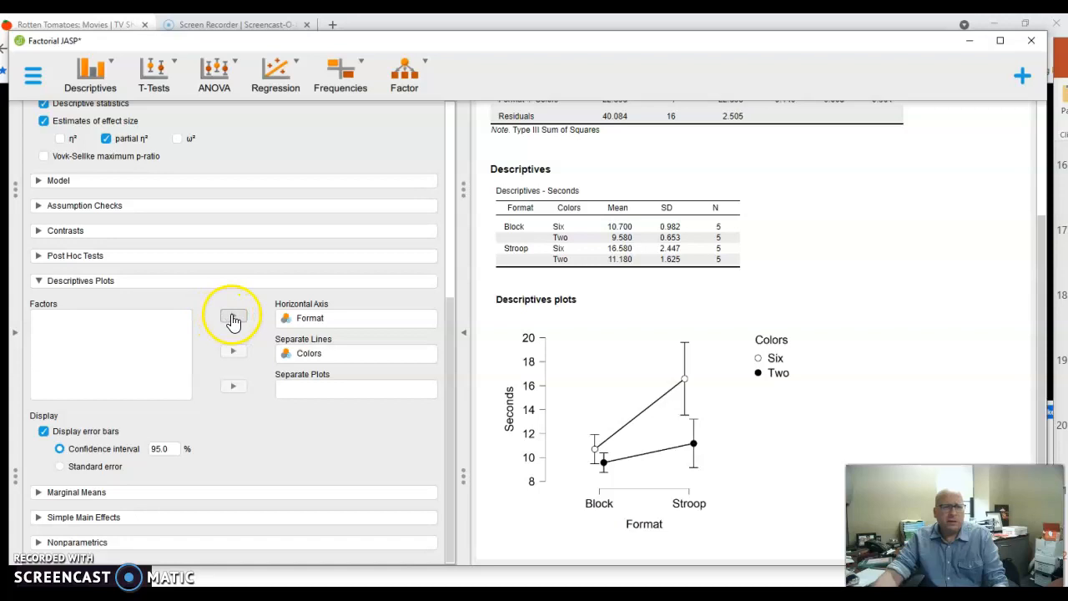
left_click(310, 318)
left_click(234, 318)
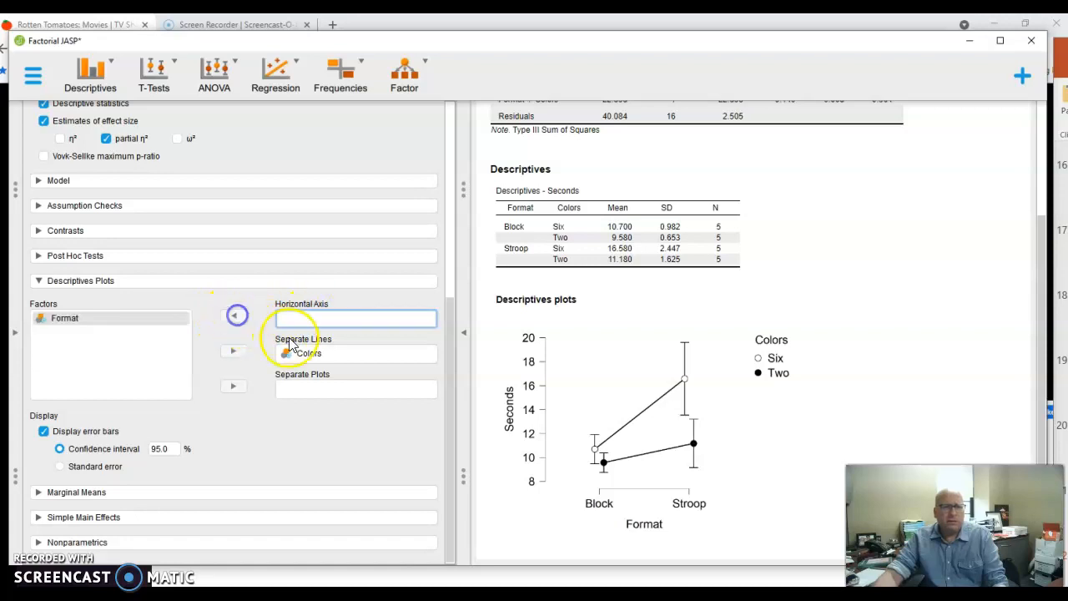
left_click(302, 353)
left_click(232, 351)
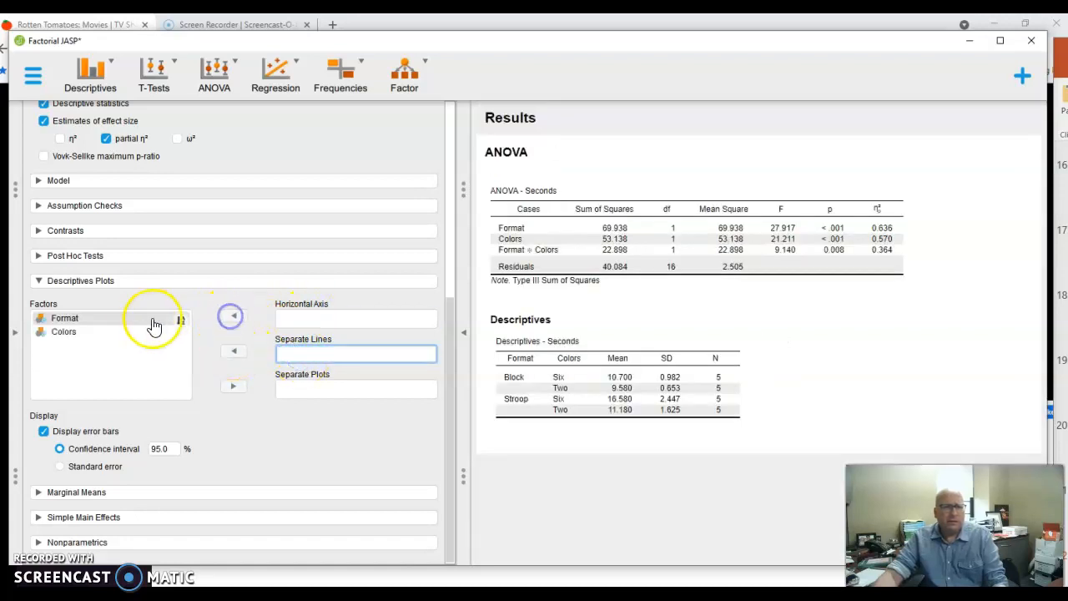
Assign Format to the separate lines and Colors to the horizontal axis of the descriptives plot, and review the redrawn plot
left_click(169, 325)
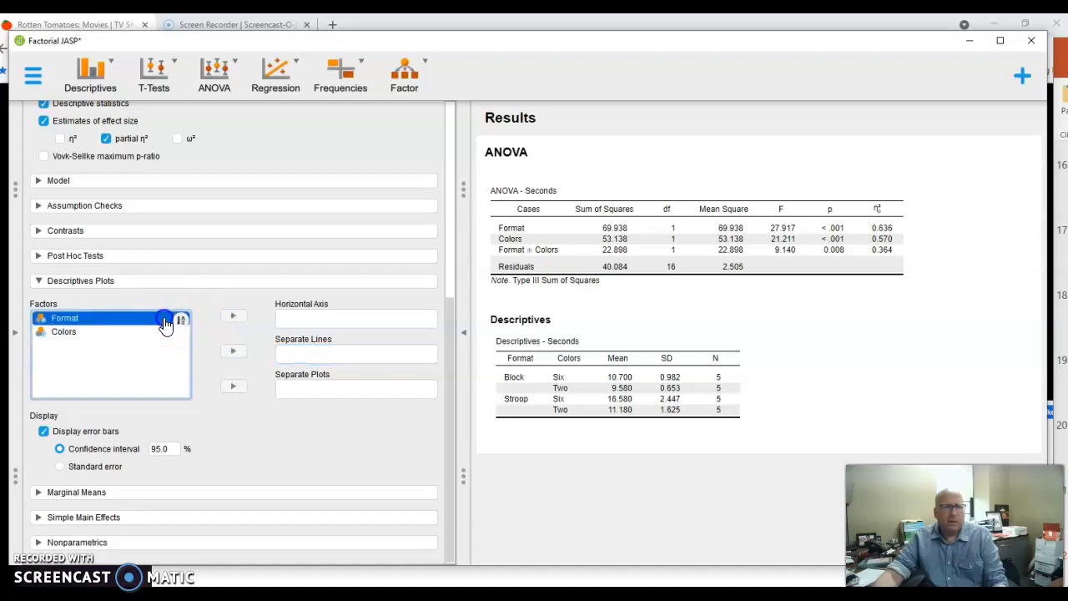
left_click(232, 351)
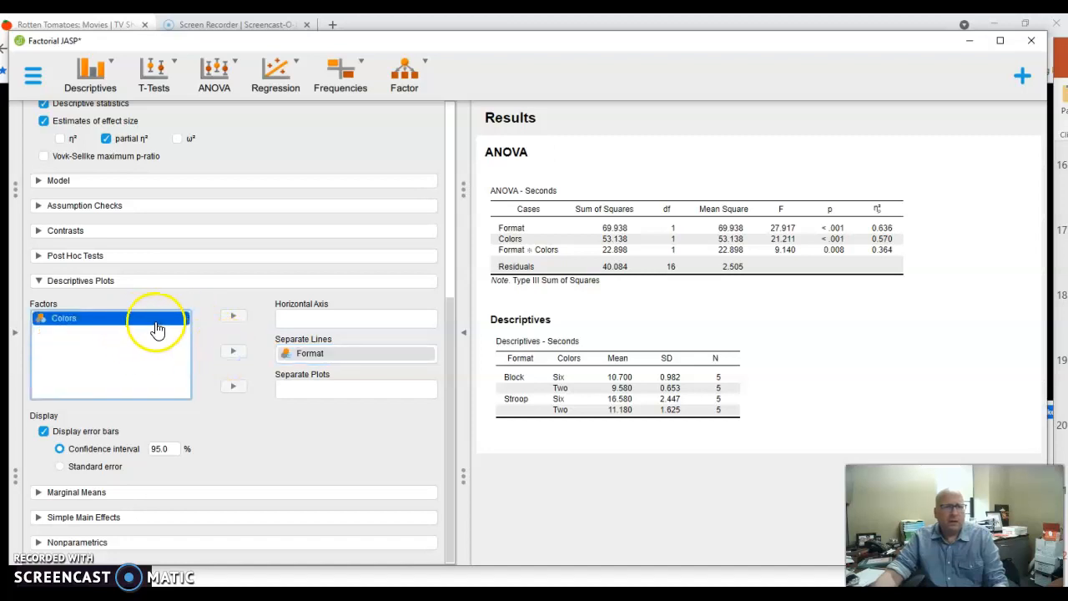
left_click(232, 318)
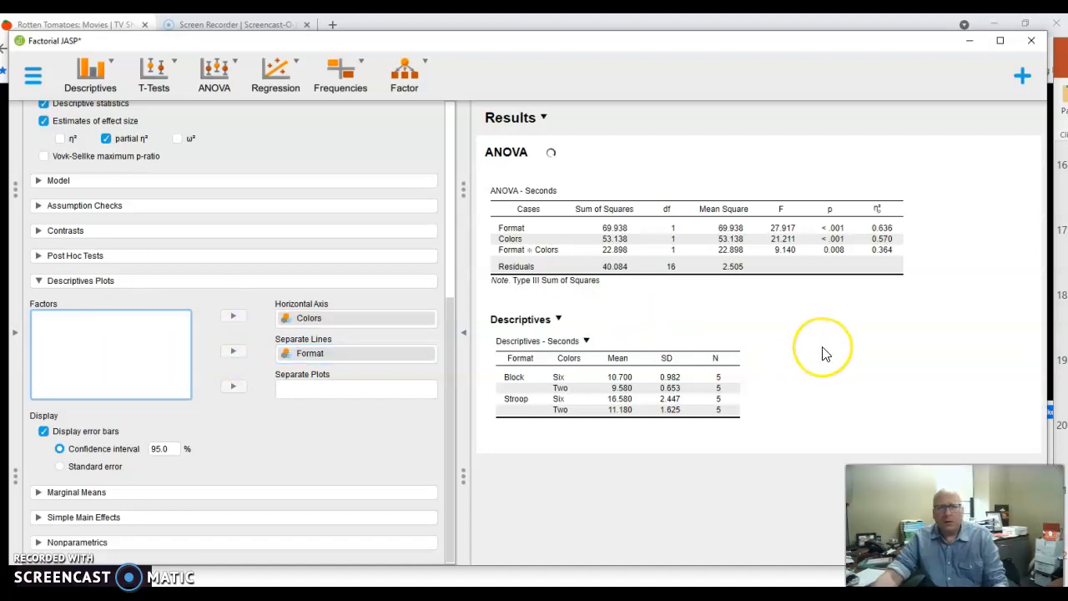
scroll(823, 354, "down", 3)
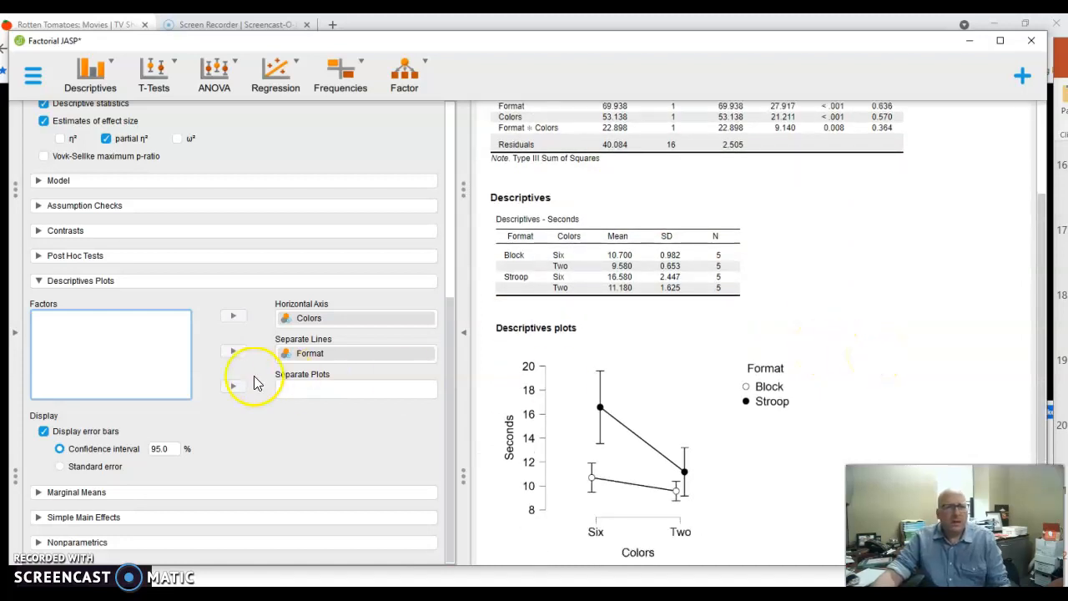
left_click(205, 414)
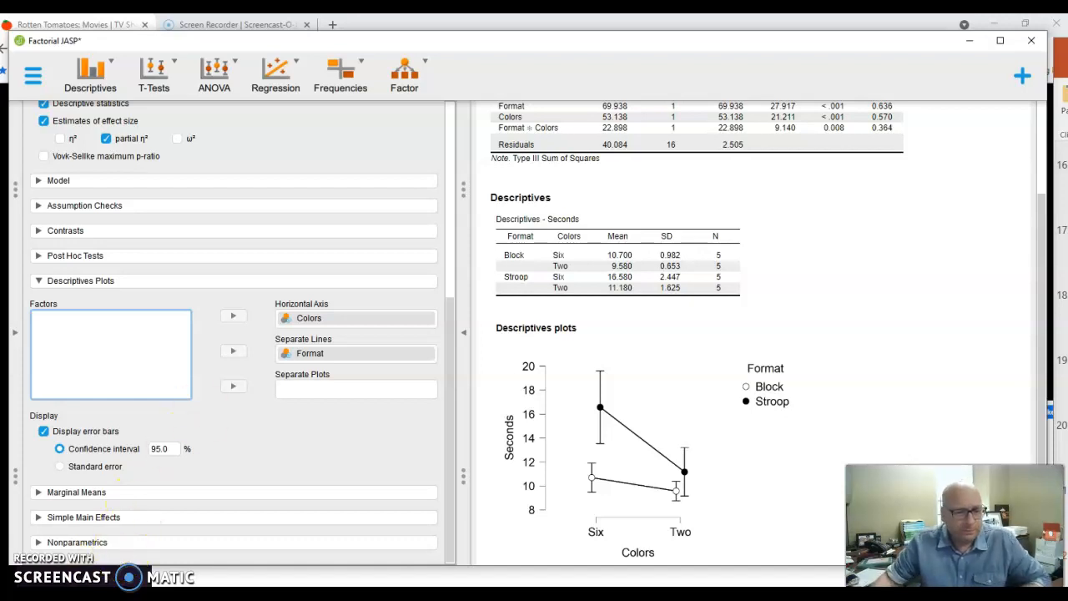